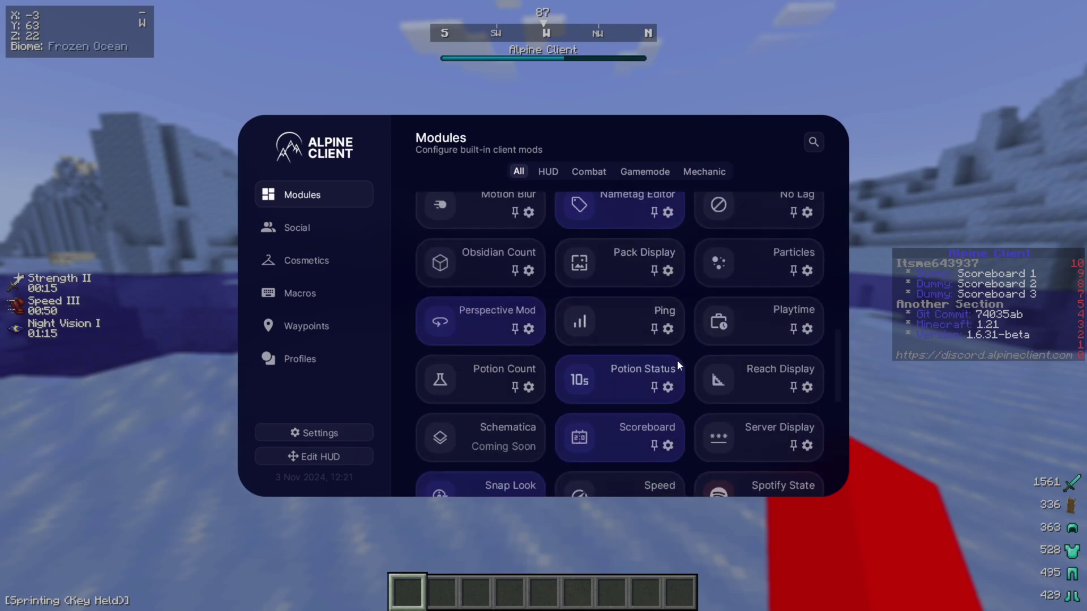
Step: Look over the Alpine Client homepage heading, selecting and then deselecting its text
scroll(623, 323, up, 6)
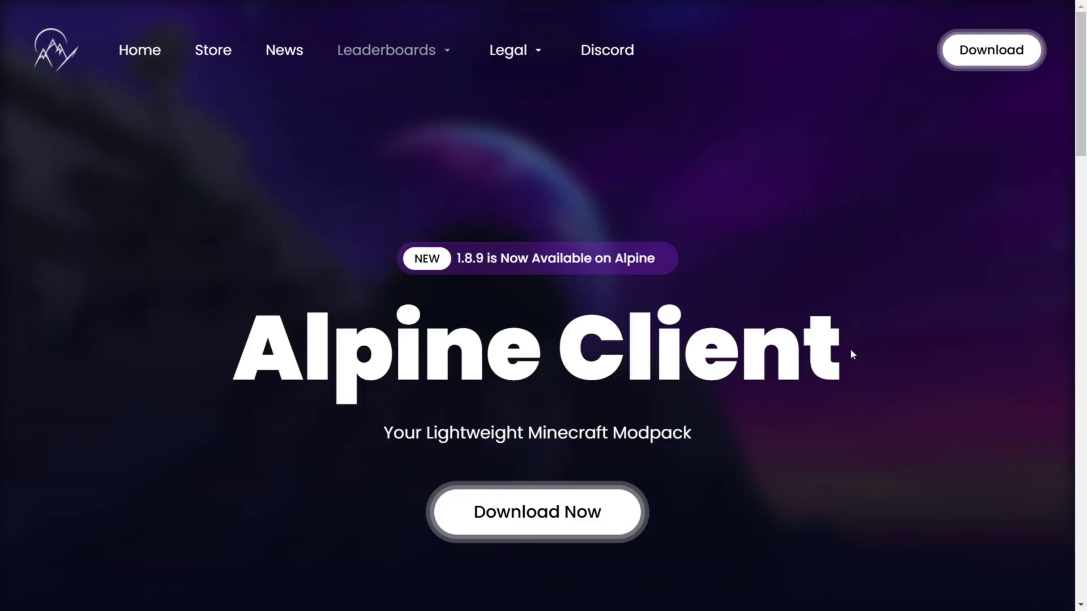
drag(855, 355, 208, 383)
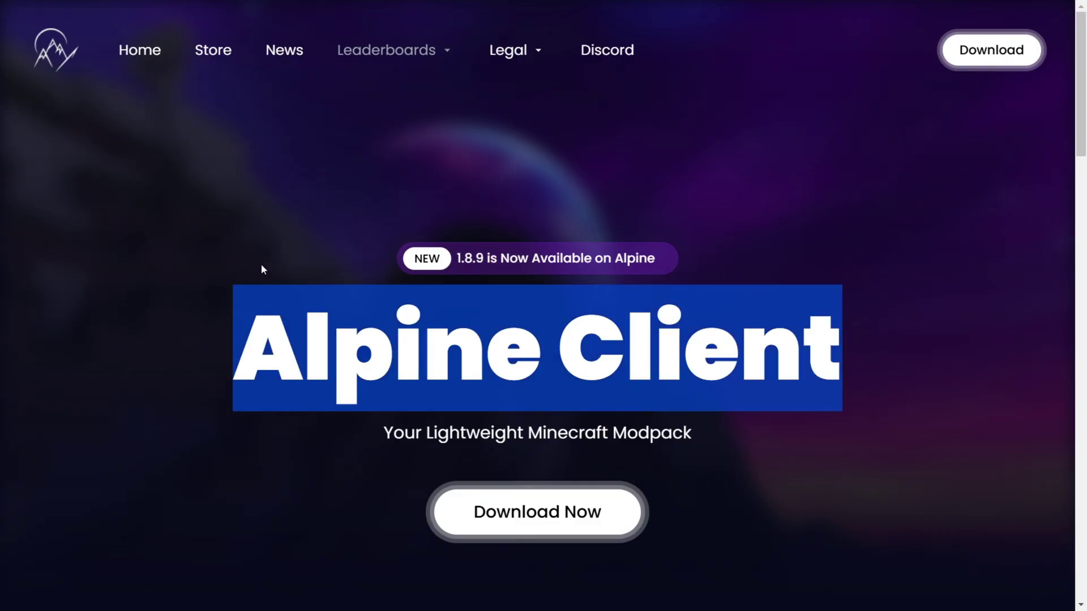
click(278, 275)
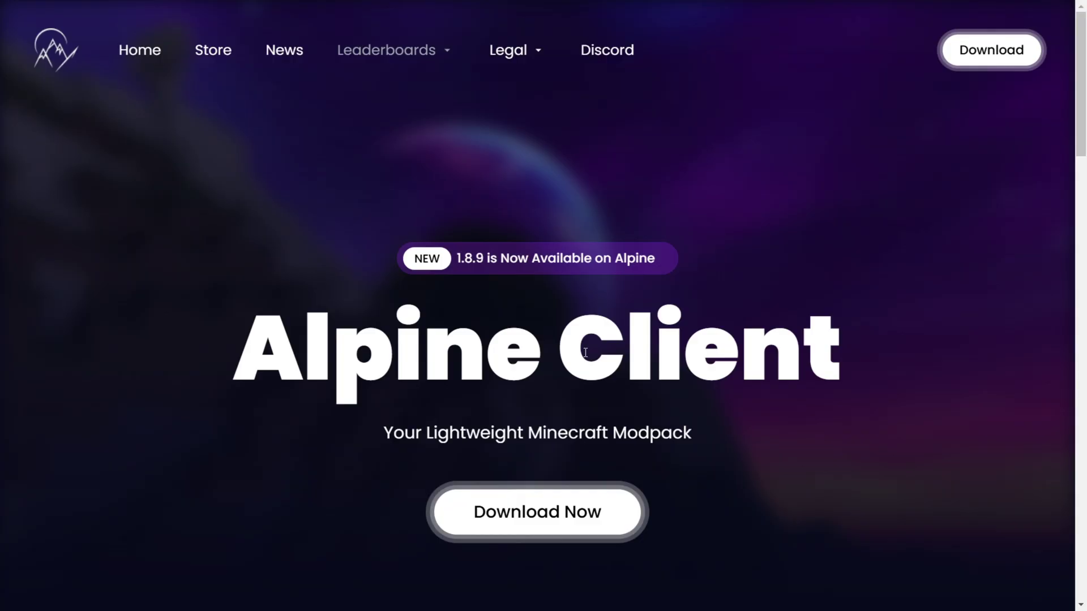
Step: Download the Windows x86-64 (7.14MB) installer from the Alpine Client Download page
scroll(603, 346, down, 2)
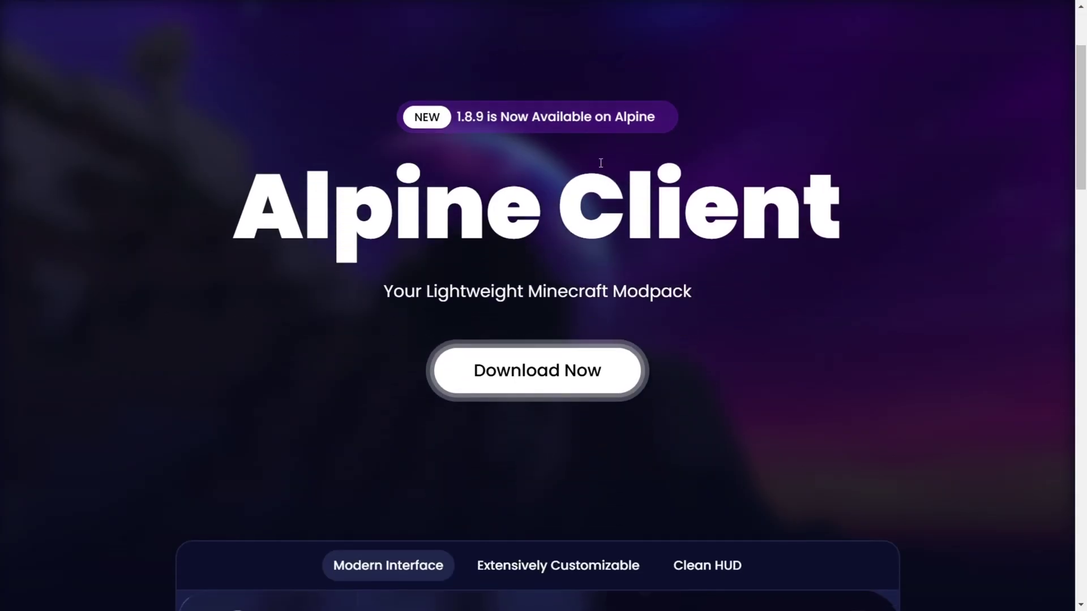
click(545, 384)
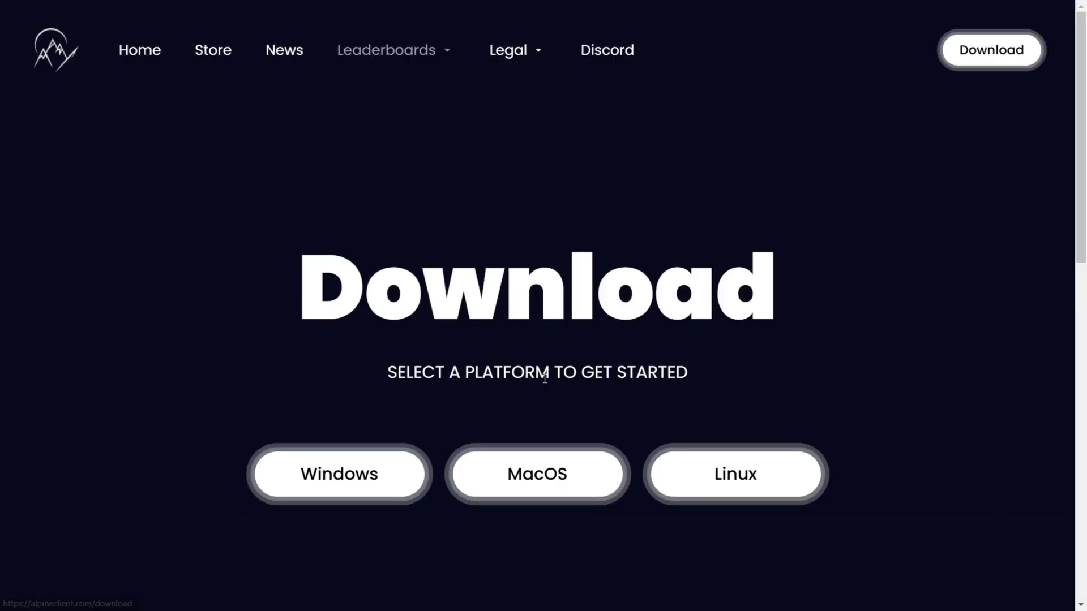
scroll(567, 363, down, 2)
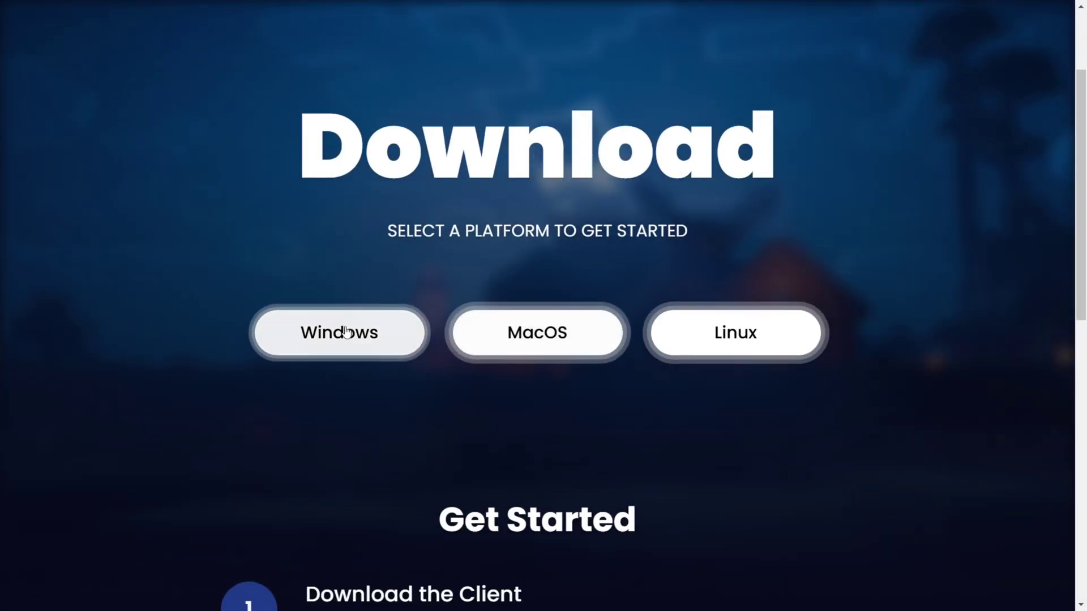
mouse_move(352, 333)
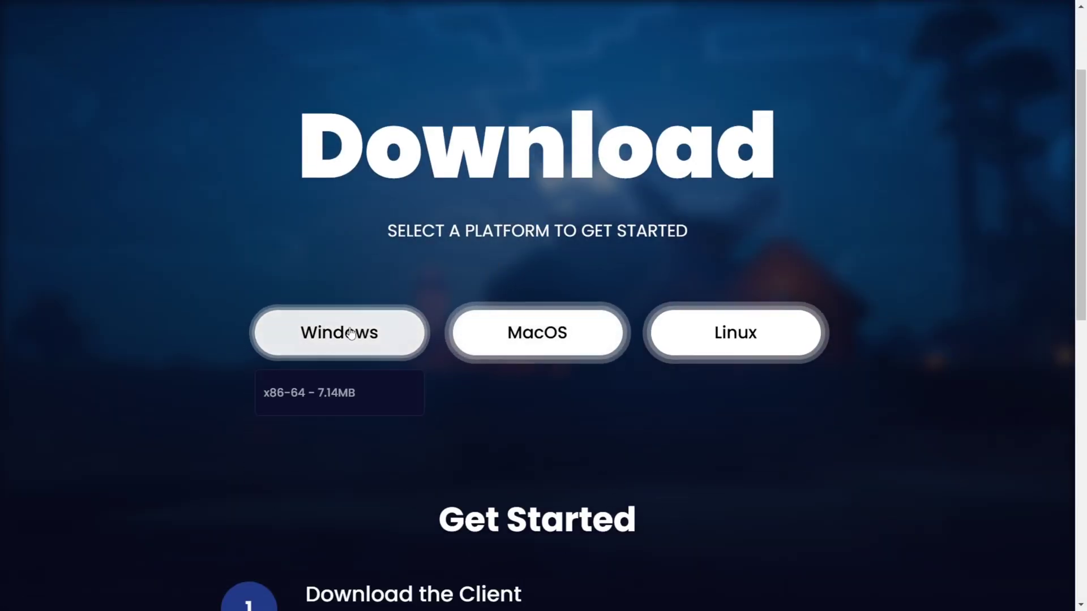
click(344, 402)
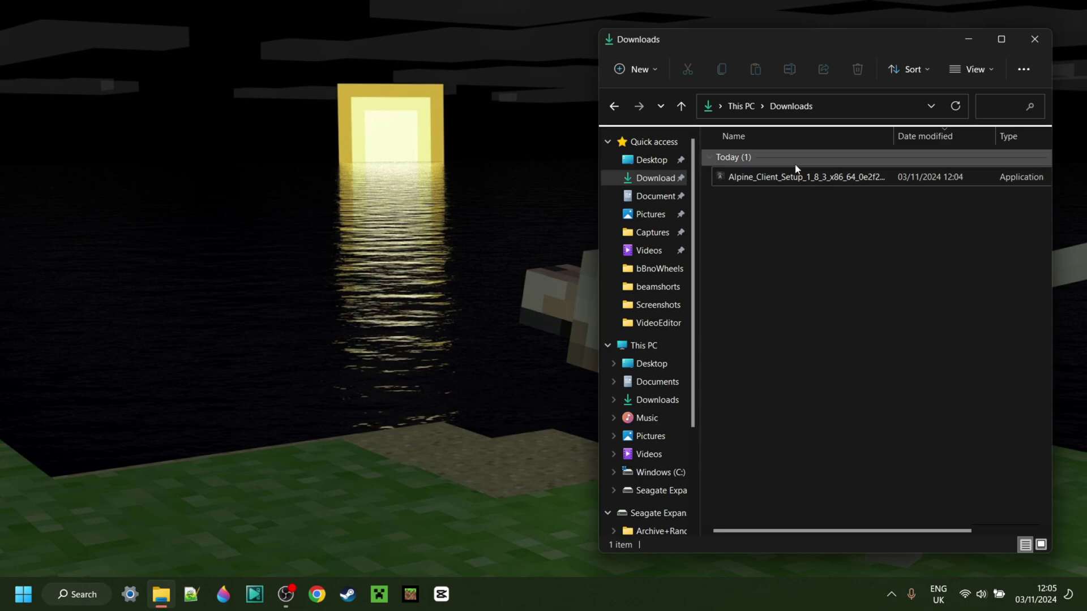
Step: Run the Alpine Client installer with default folders and no desktop shortcut, then launch the client
double_click(761, 178)
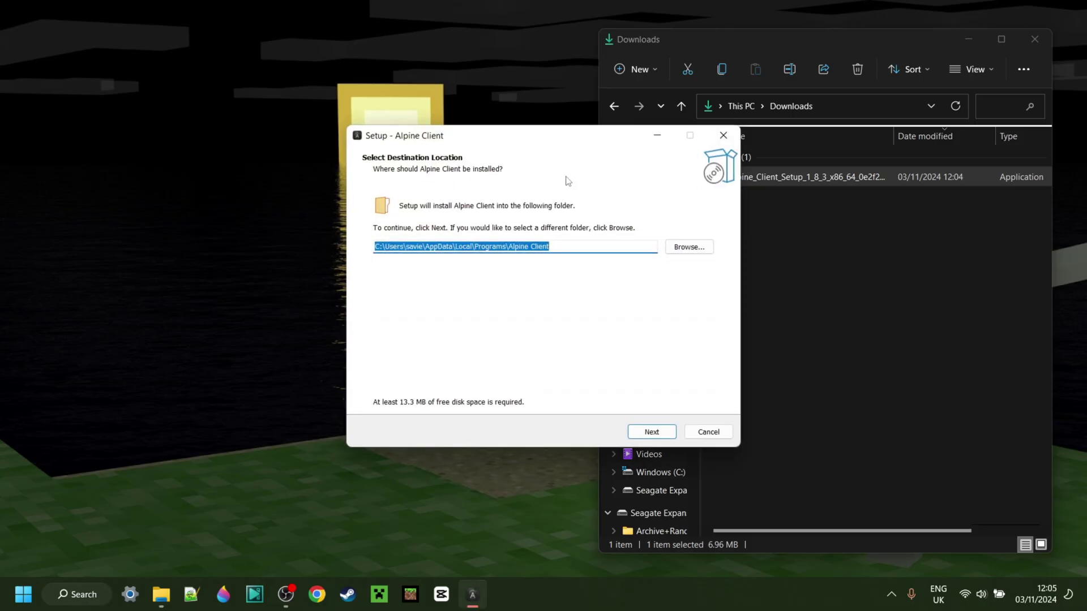
click(652, 433)
click(653, 433)
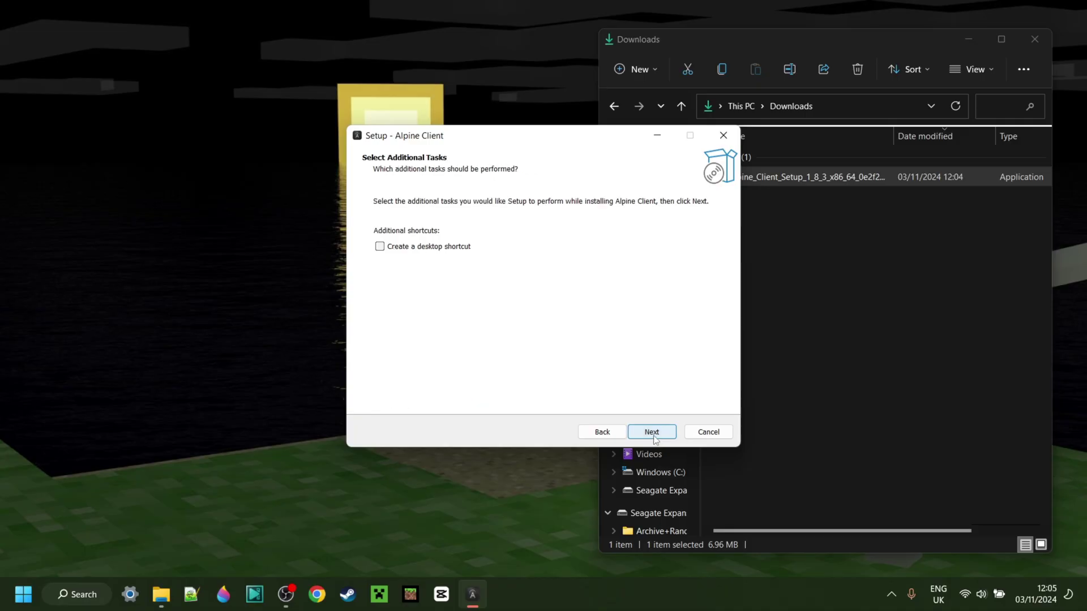
click(652, 433)
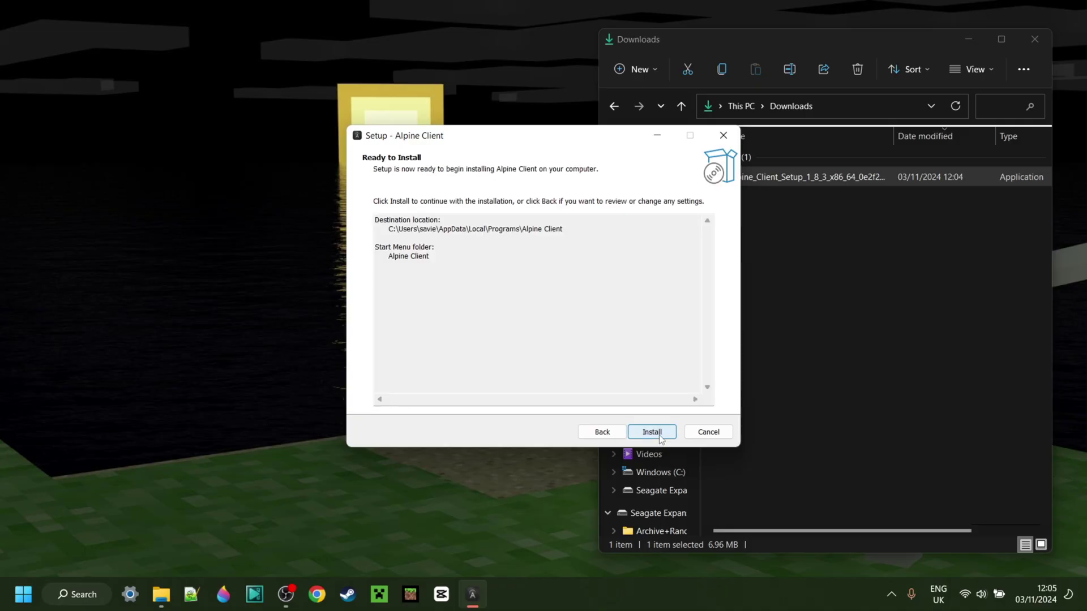
click(659, 435)
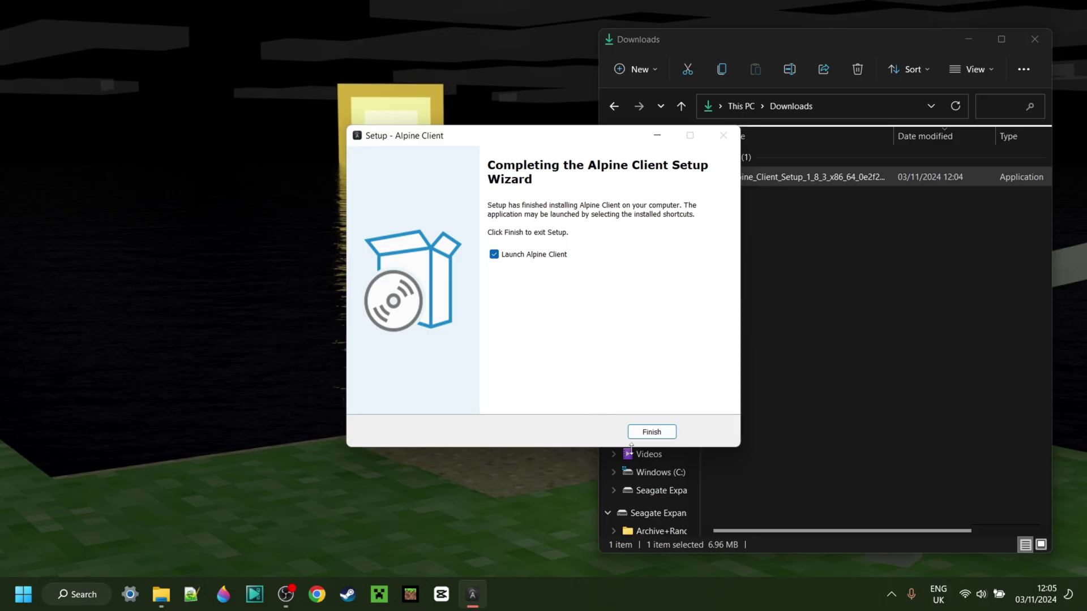
click(650, 433)
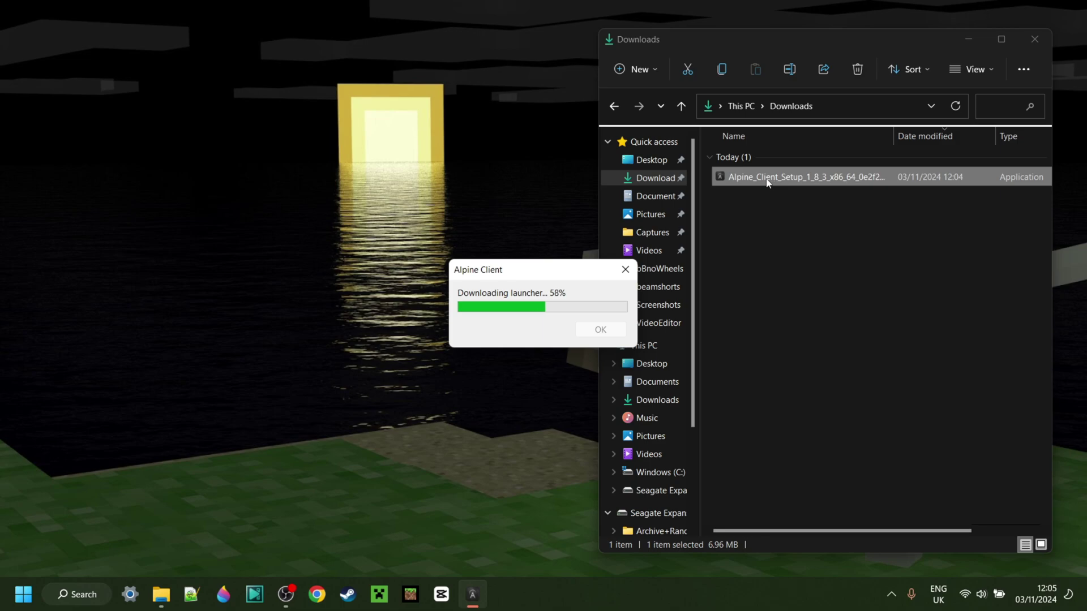
Step: Delete the downloaded Alpine Client setup file via its context menu and close Explorer
right_click(770, 181)
click(903, 196)
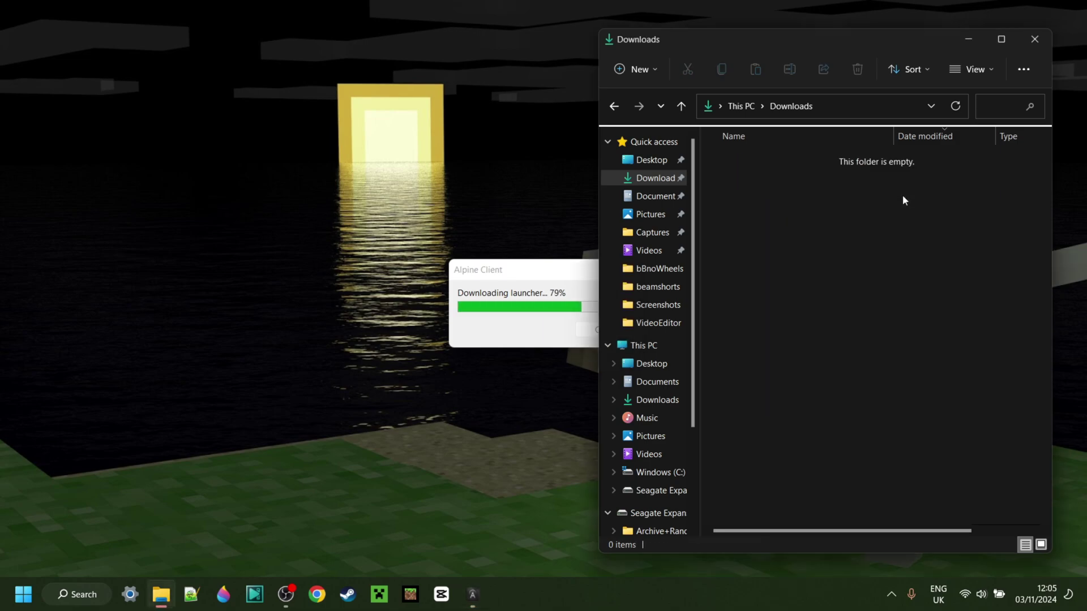
click(1034, 39)
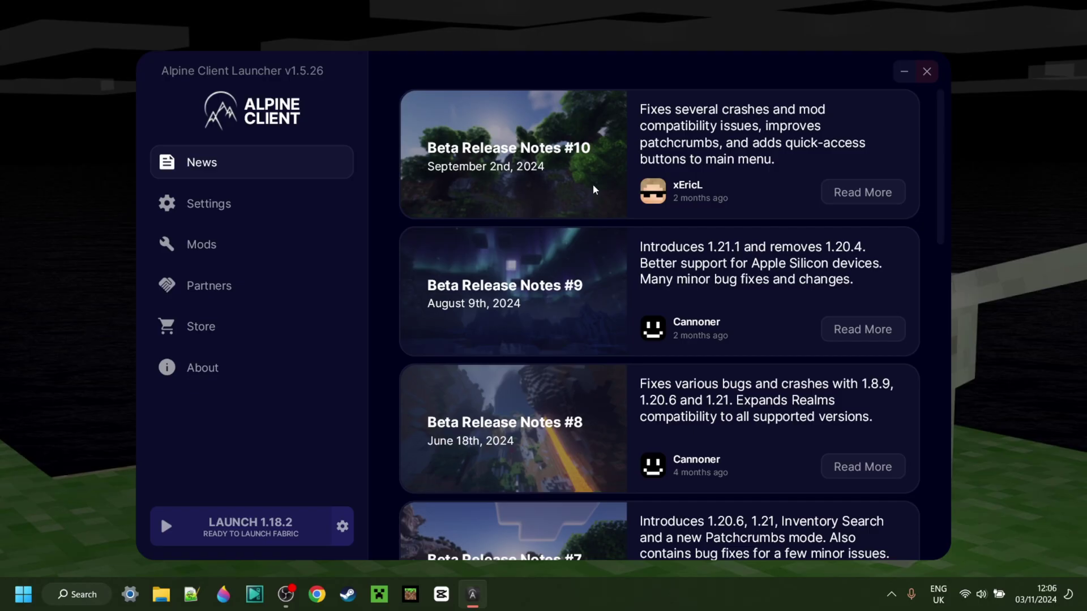
Step: Check the launcher Settings page, then the Mods page showing 0 mods for 1.18.2 (fabric)
click(211, 205)
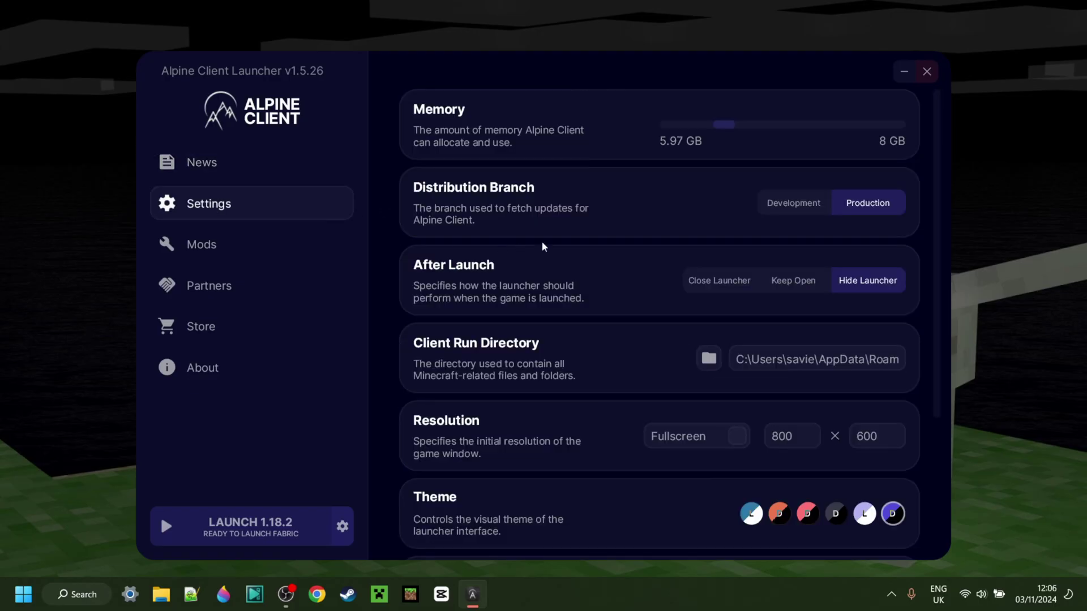
click(243, 252)
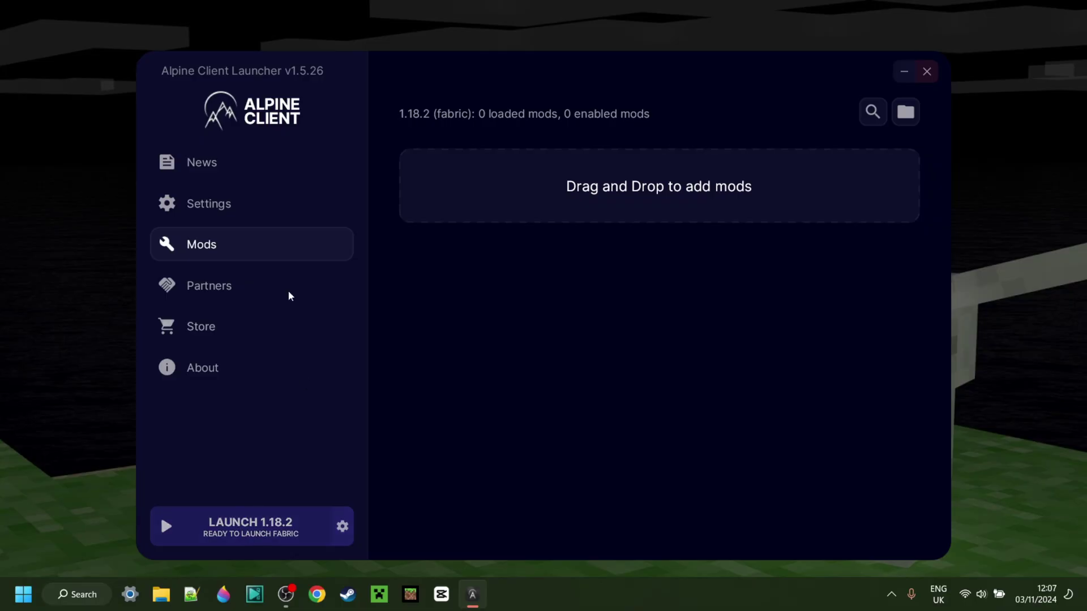
Step: Select game version 1.21 in the launcher and launch Minecraft 1.21
click(247, 163)
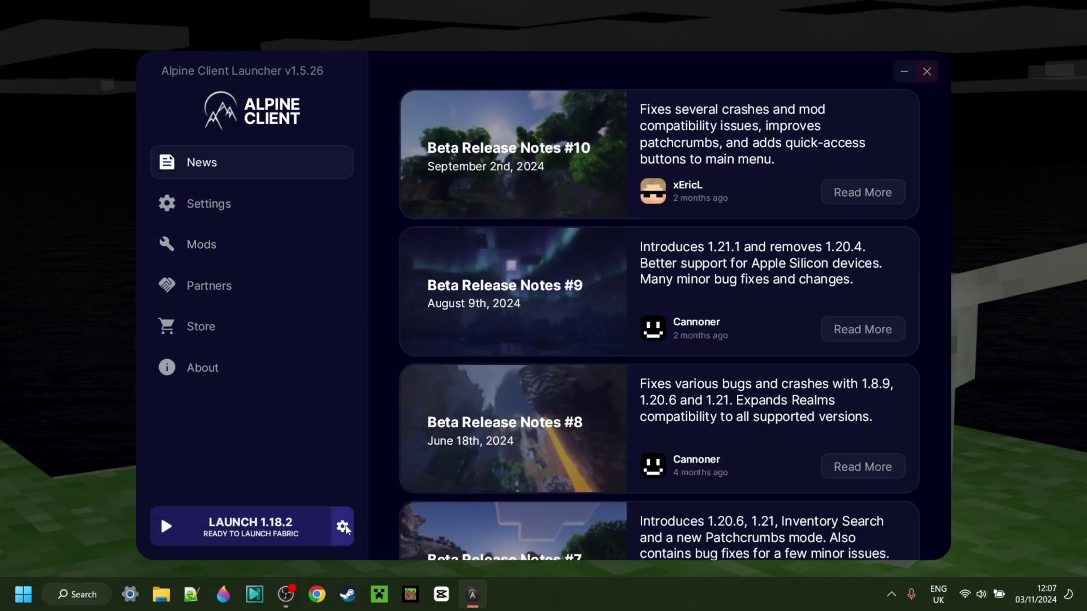
click(343, 526)
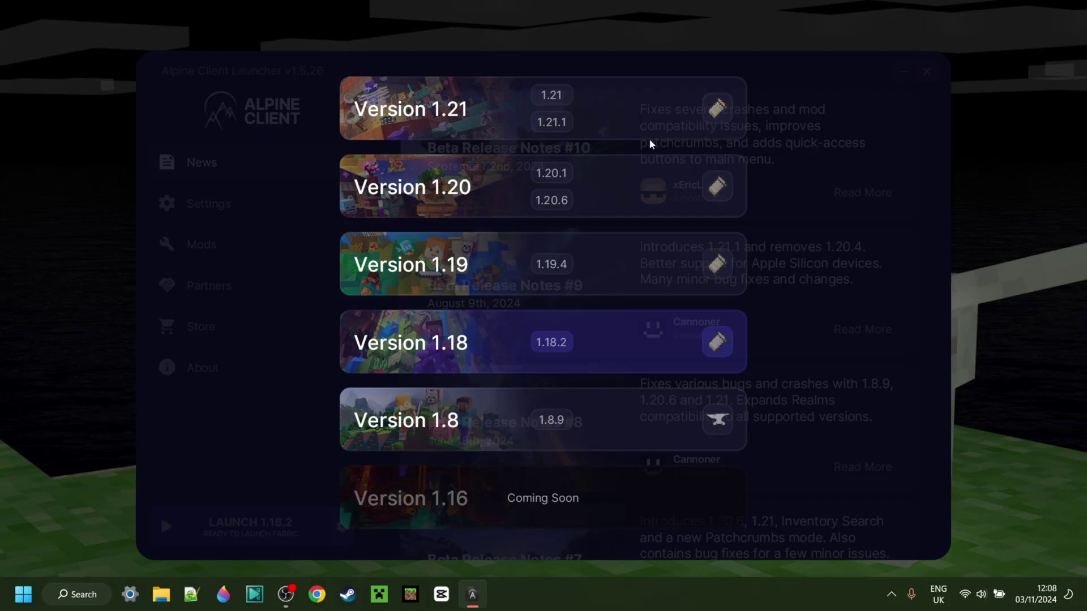
click(555, 101)
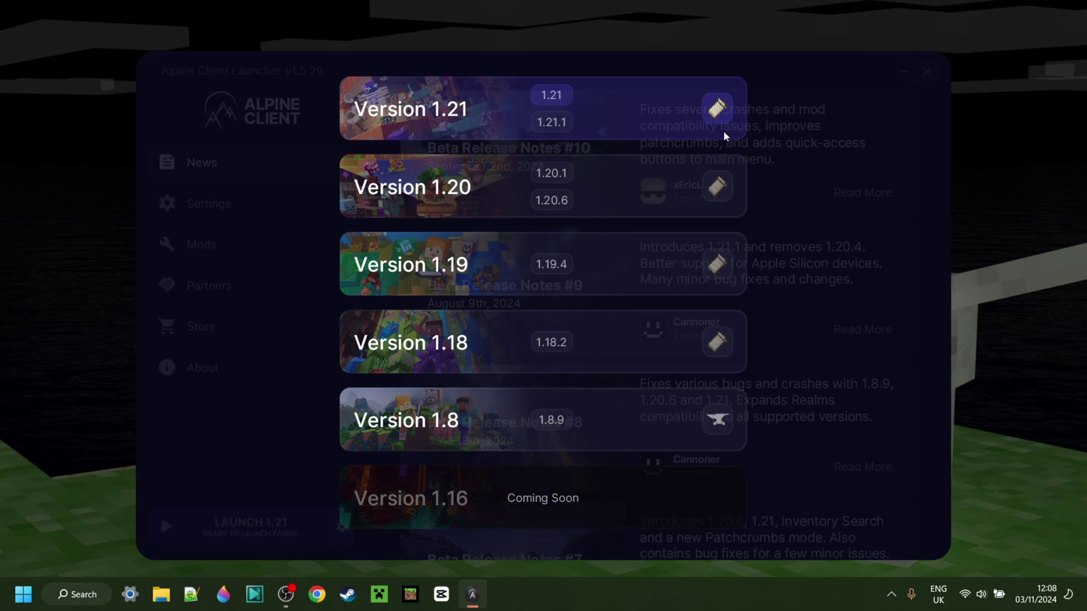
click(918, 256)
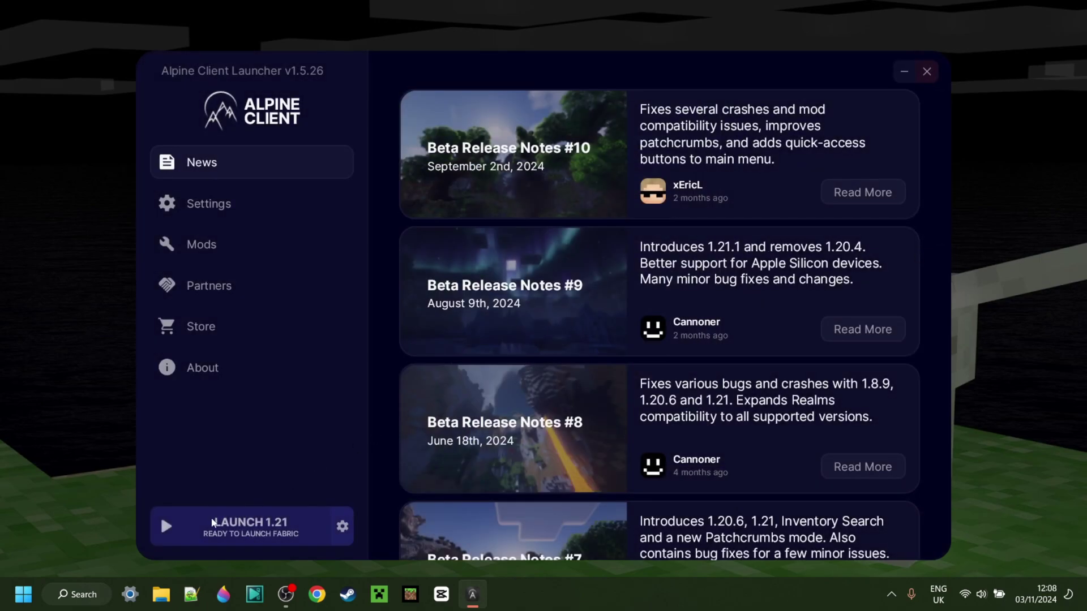
click(169, 528)
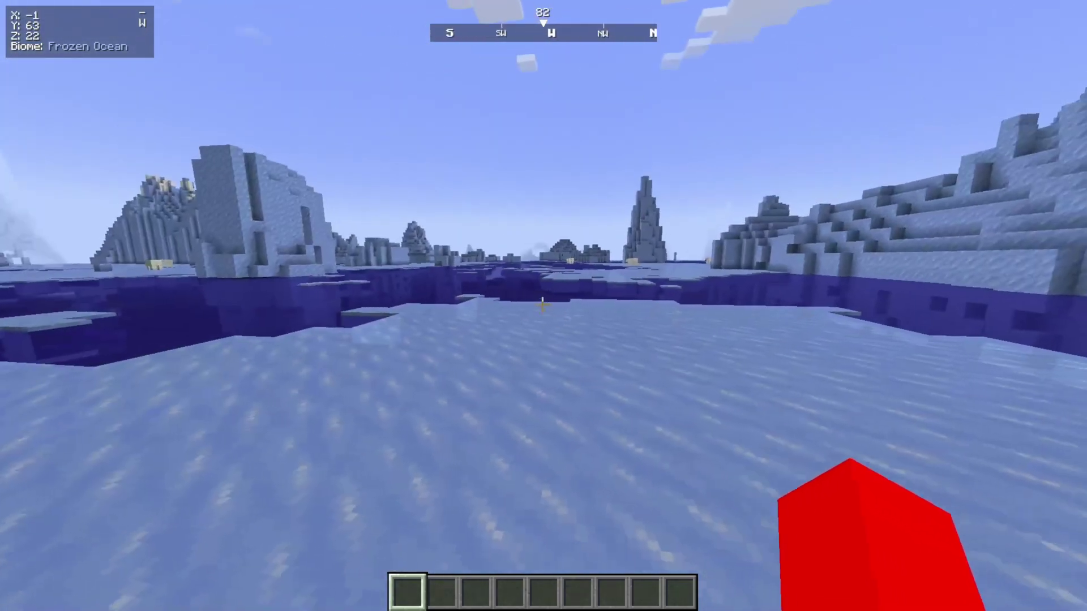
Step: Open Options > Video Settings to view render distance and max framerate
key(Escape)
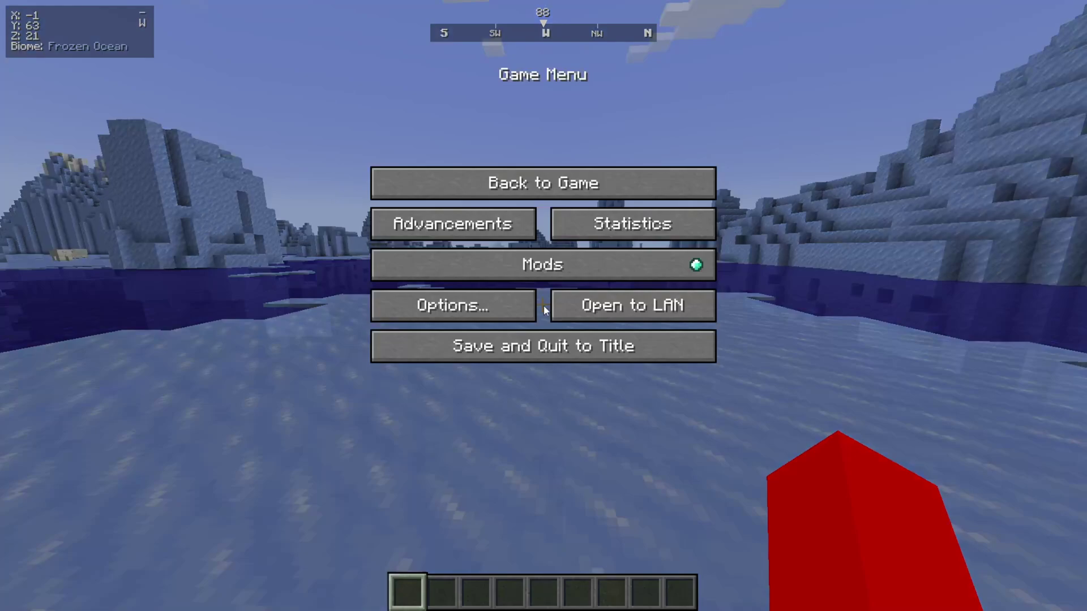
click(512, 307)
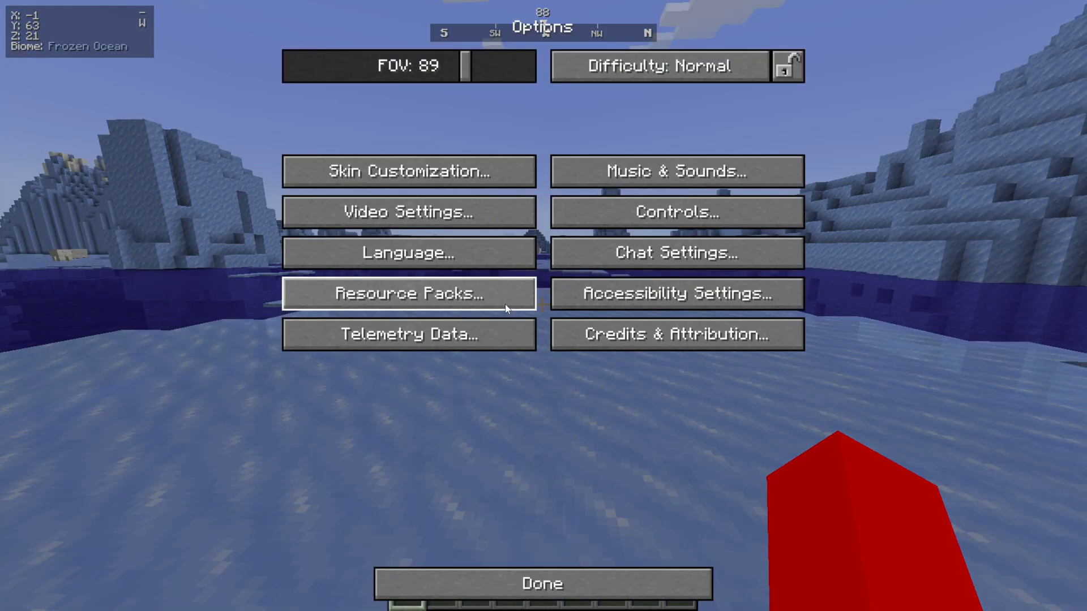
click(484, 222)
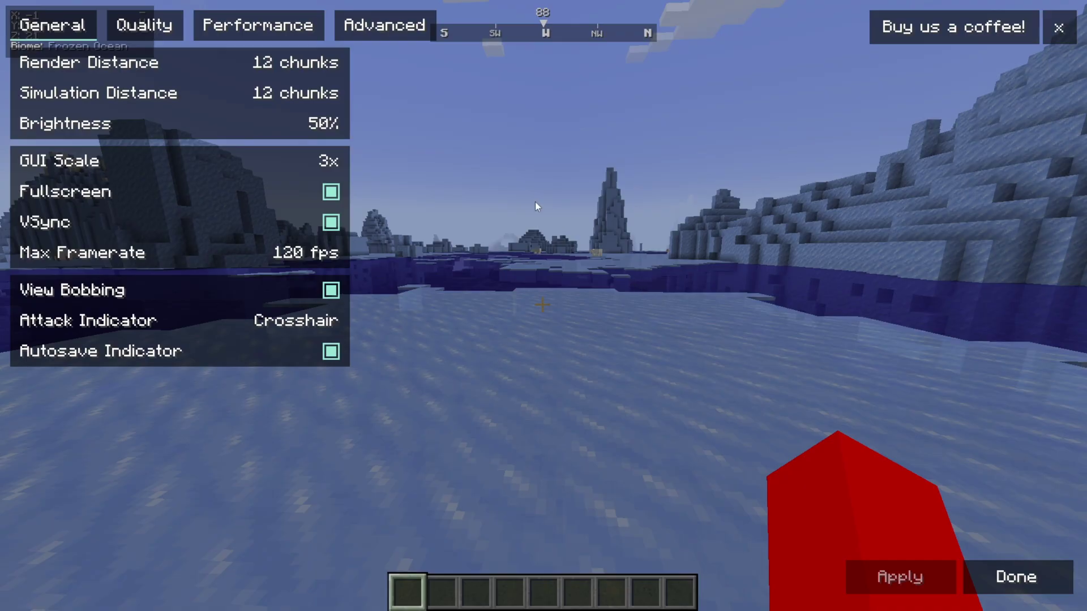
Step: Bring up the Alpine modules menu with Right Shift and enable the Chat Settings module
key(Escape)
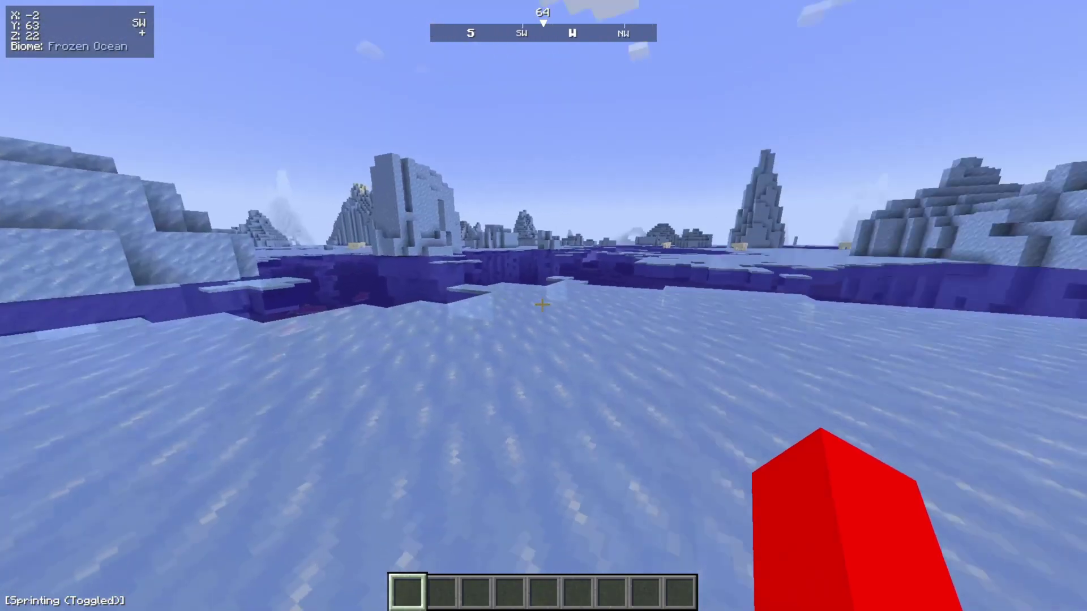
key(Shift_R)
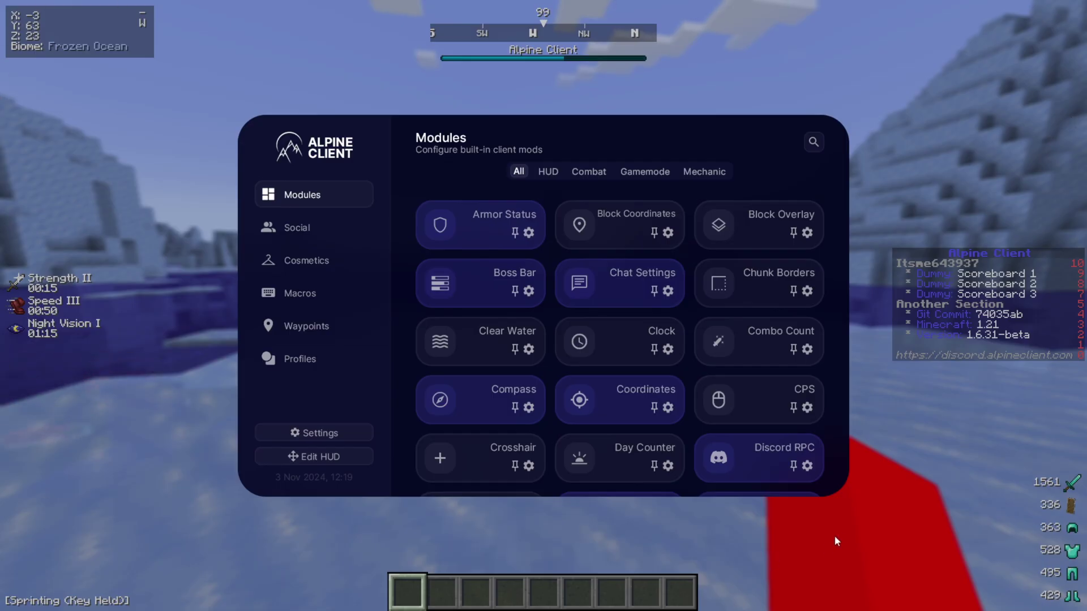
key(Escape)
mouse_move(542, 304)
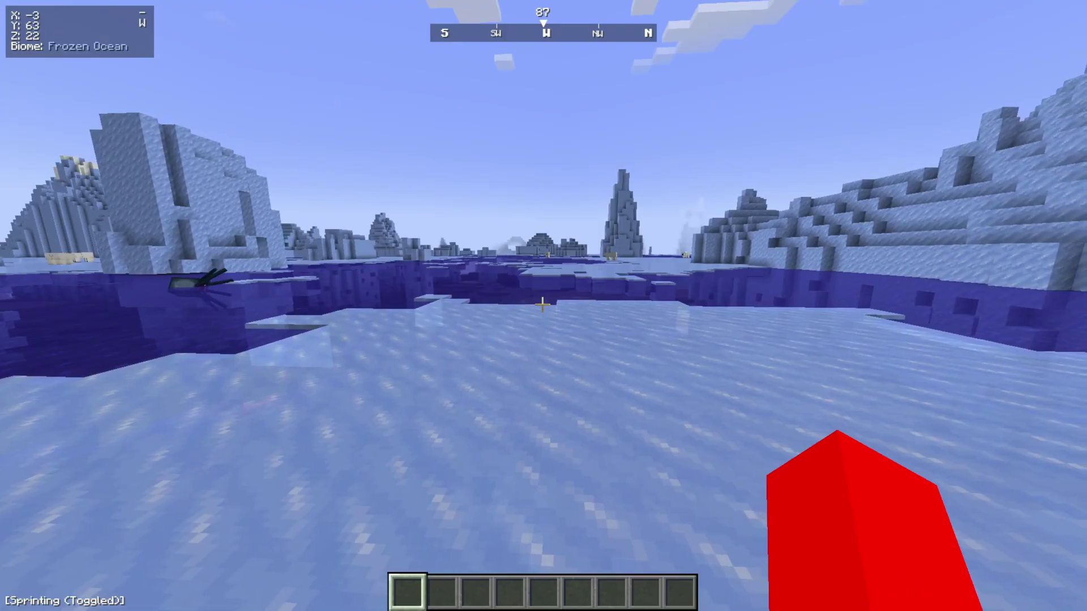
key(Shift_R)
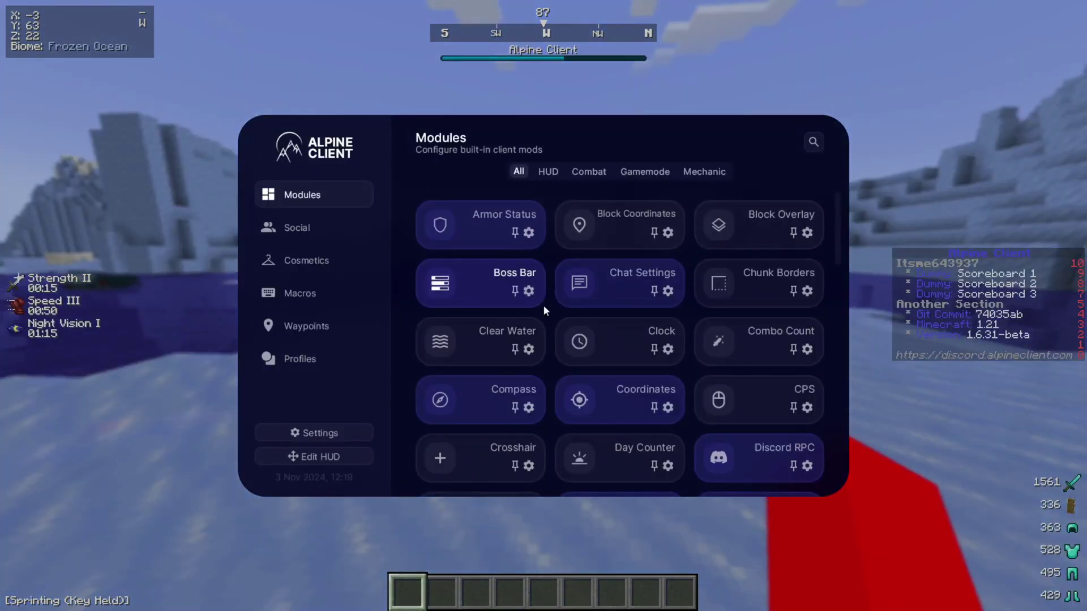
click(565, 278)
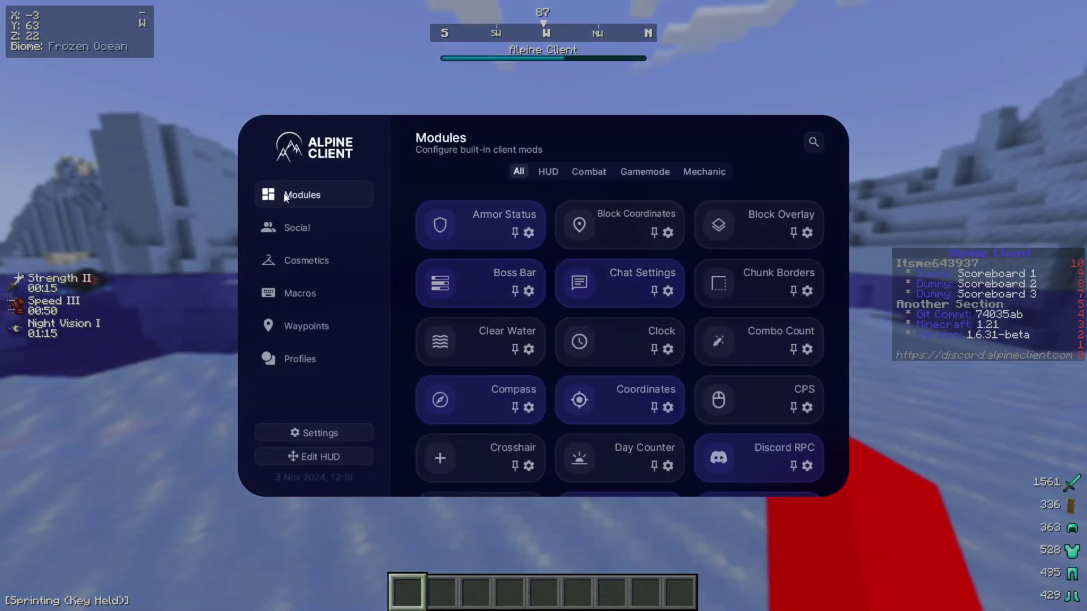
scroll(497, 253, down, 10)
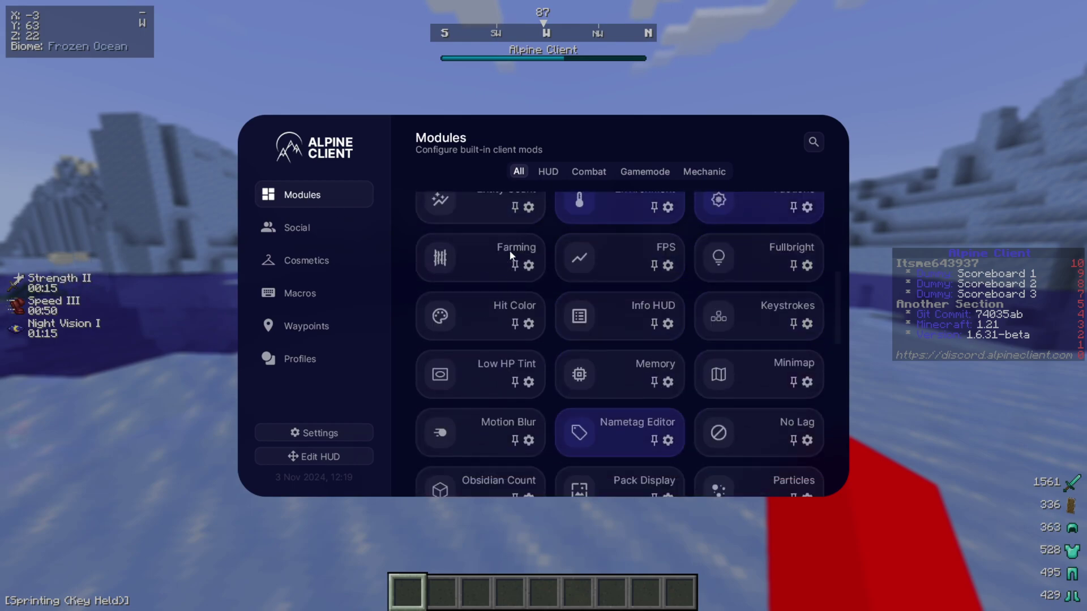
Step: Browse the Social, Cosmetics, Macros, Waypoints and Profiles sections of the client menu
click(321, 226)
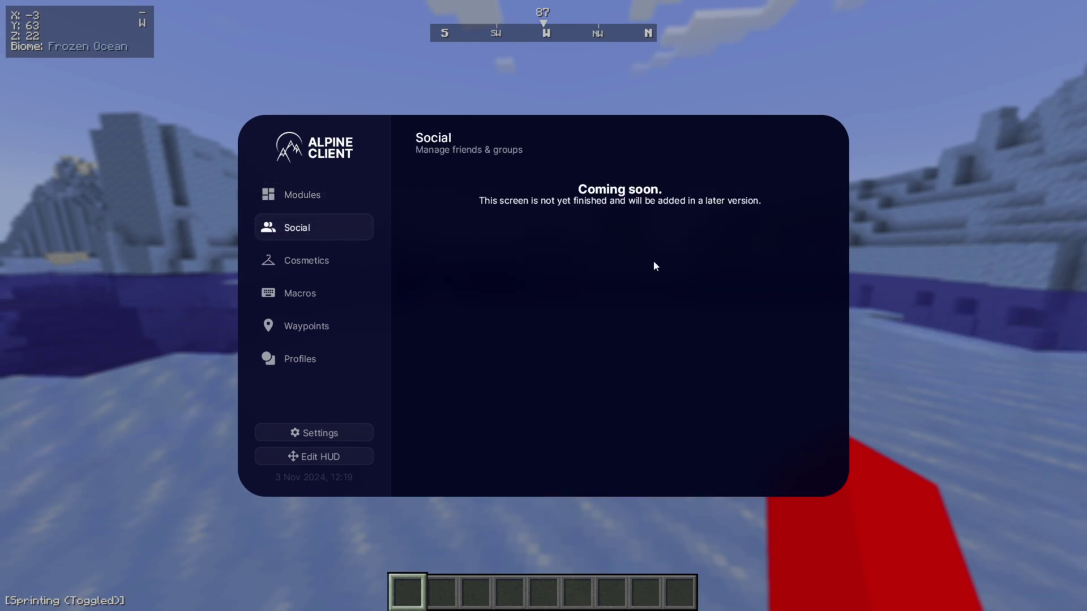
click(324, 262)
click(306, 297)
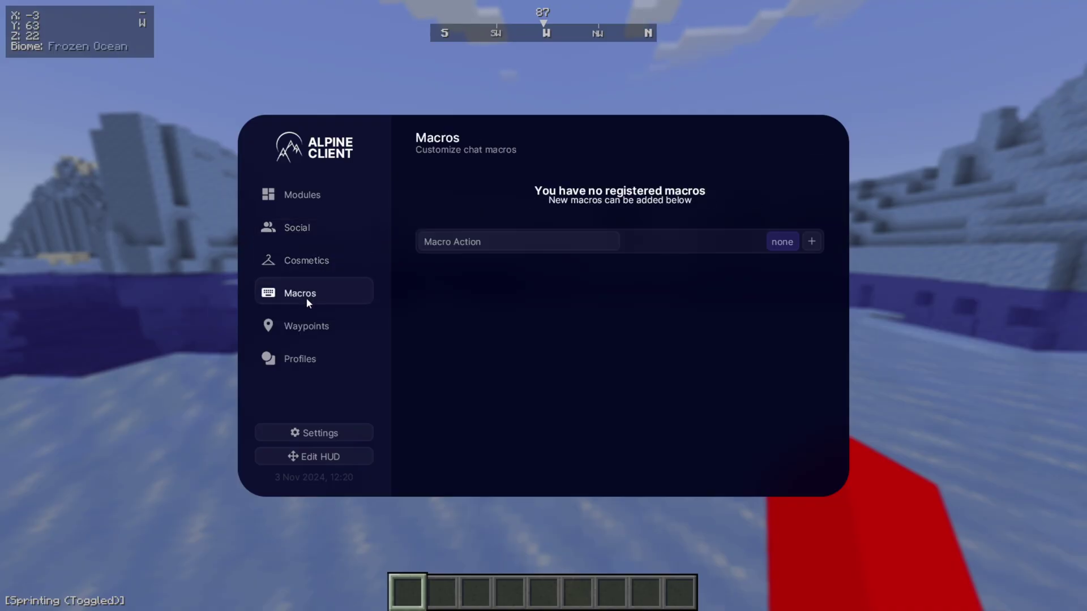
click(322, 332)
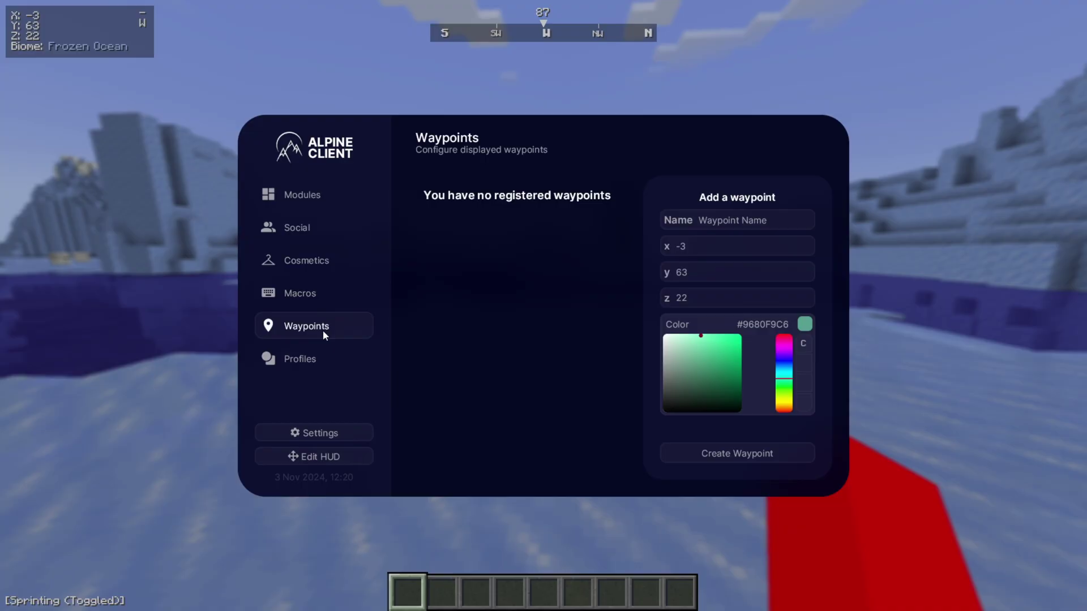
click(315, 362)
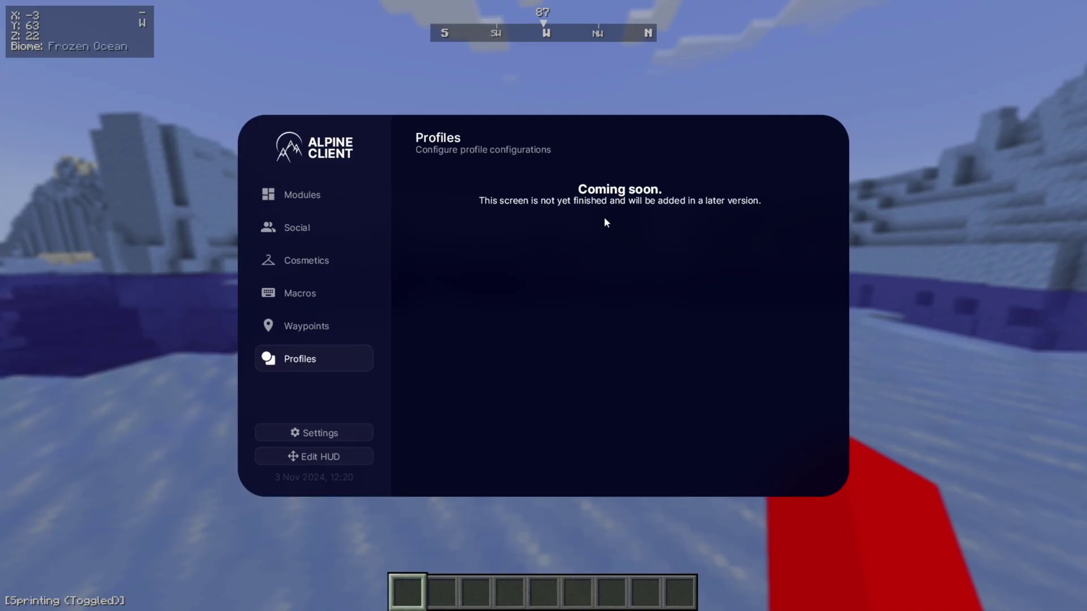
Step: Open Client Options, scroll to Game Improvements, and set Fire Height to 0.5
click(311, 435)
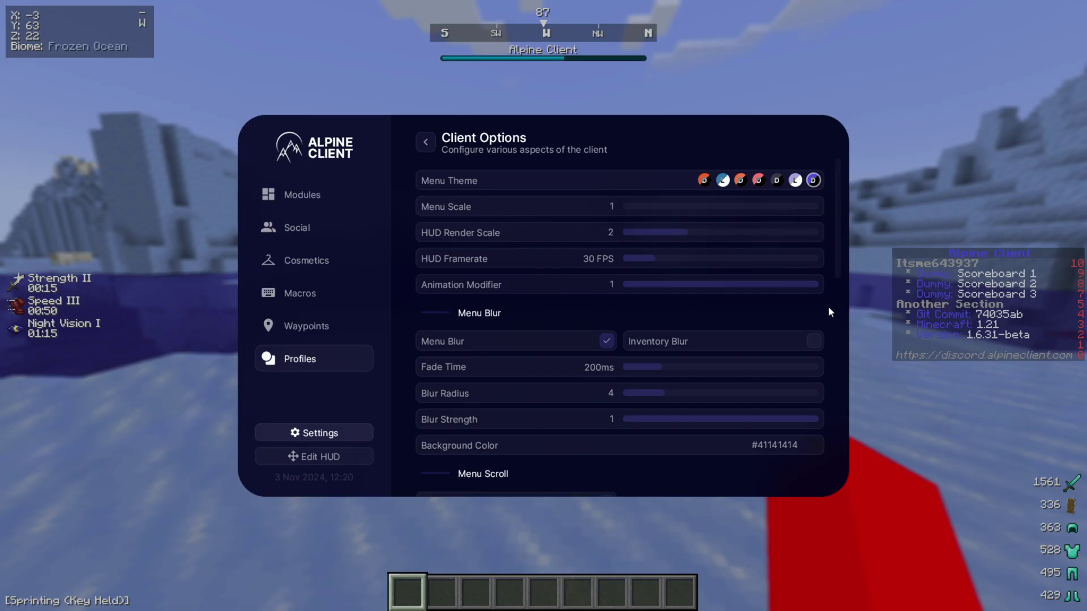
scroll(829, 312, down, 10)
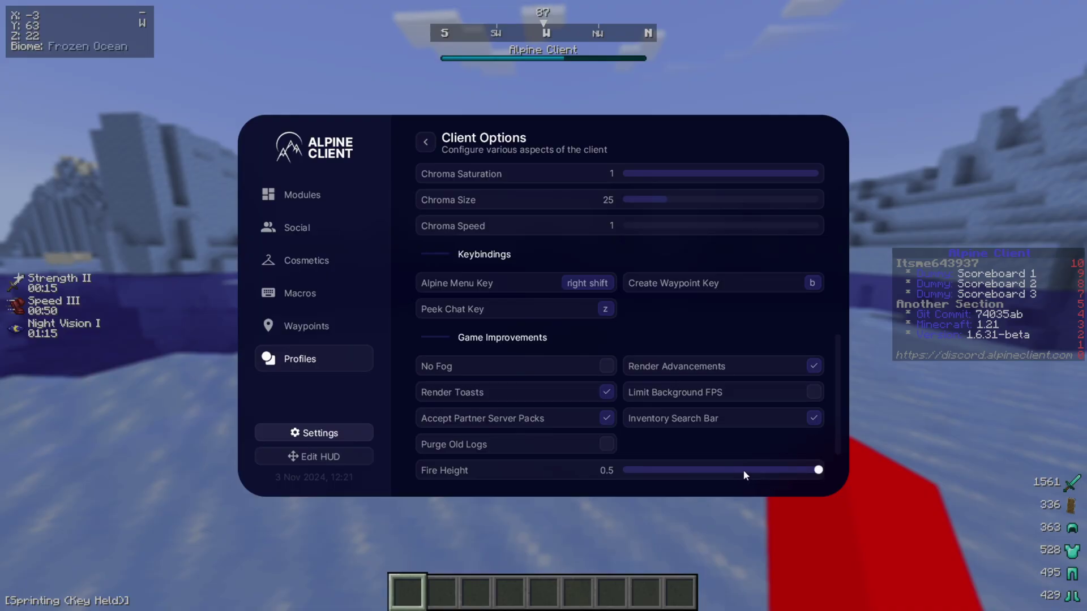
drag(746, 470, 899, 470)
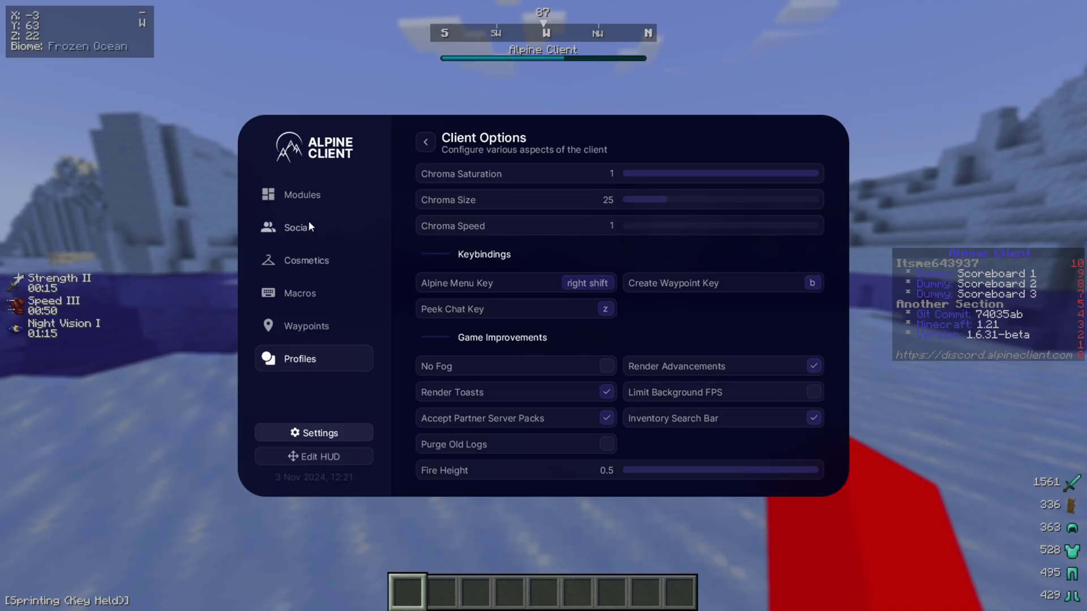
Step: Turn on the Clear Water and Combo Count modules in the modules list
click(296, 197)
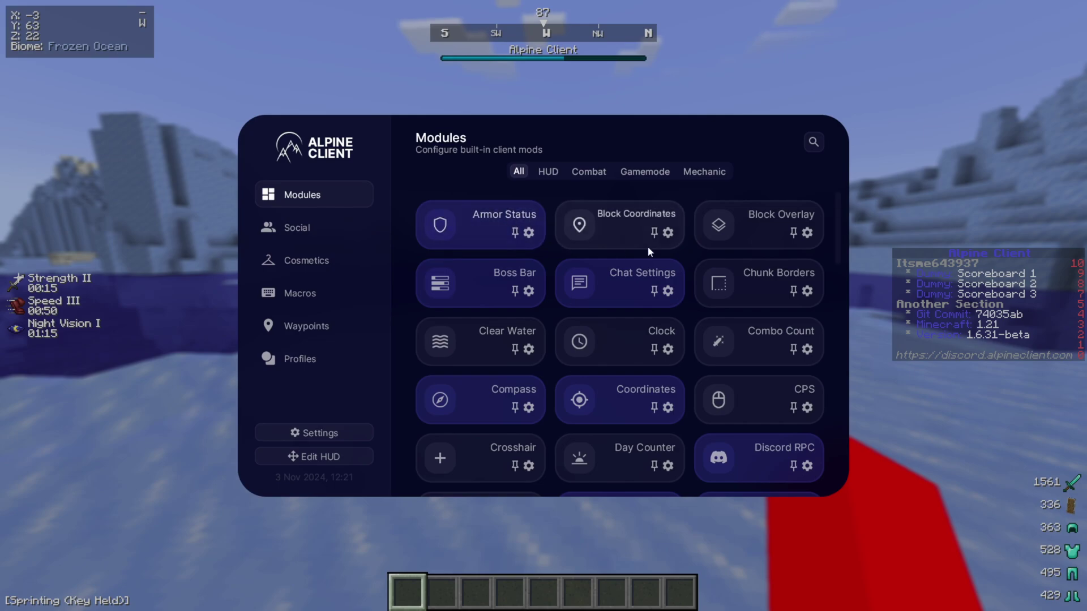
scroll(590, 362, down, 1)
scroll(639, 351, down, 10)
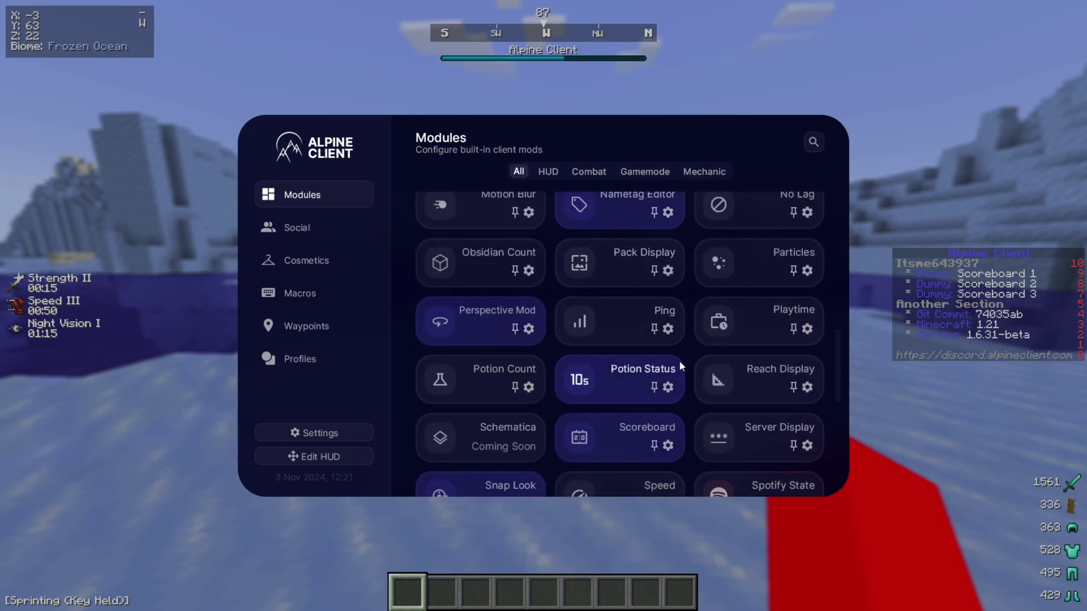
scroll(619, 328, up, 1)
scroll(646, 328, up, 10)
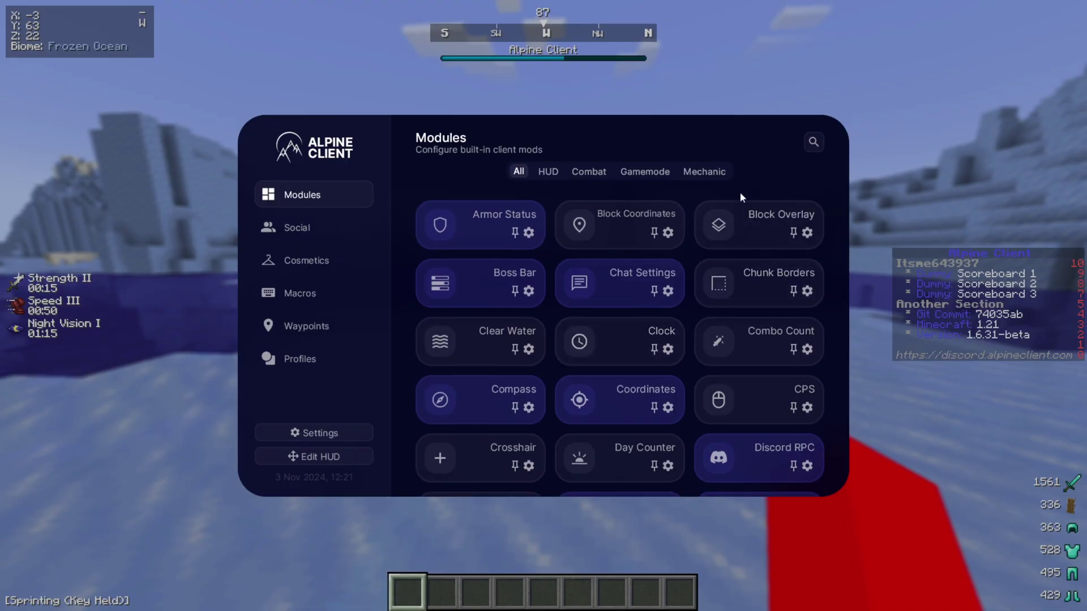
scroll(623, 306, down, 4)
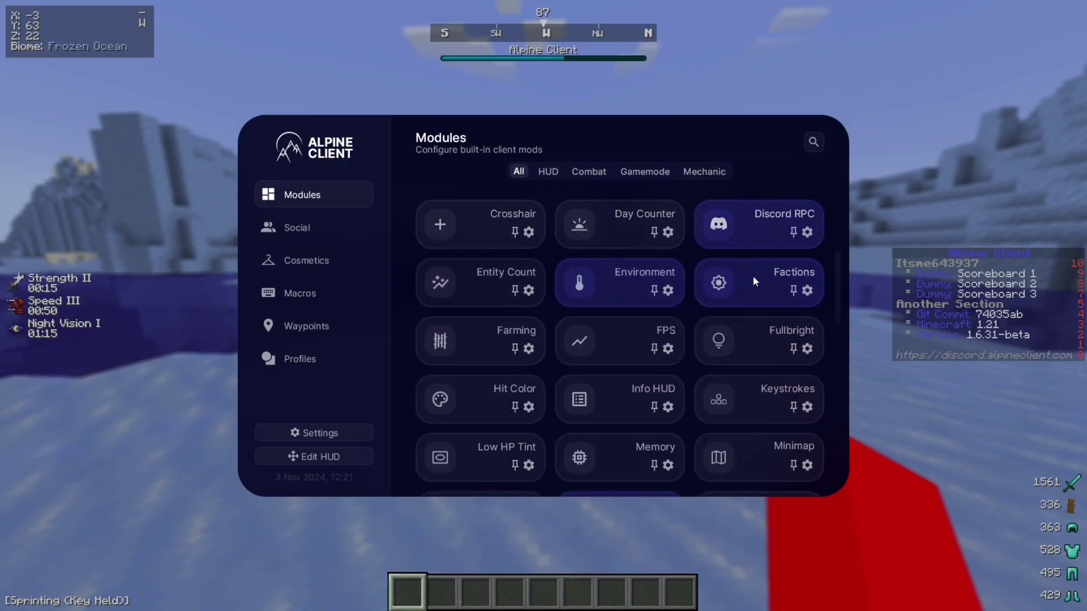
scroll(736, 278, down, 4)
scroll(625, 277, down, 4)
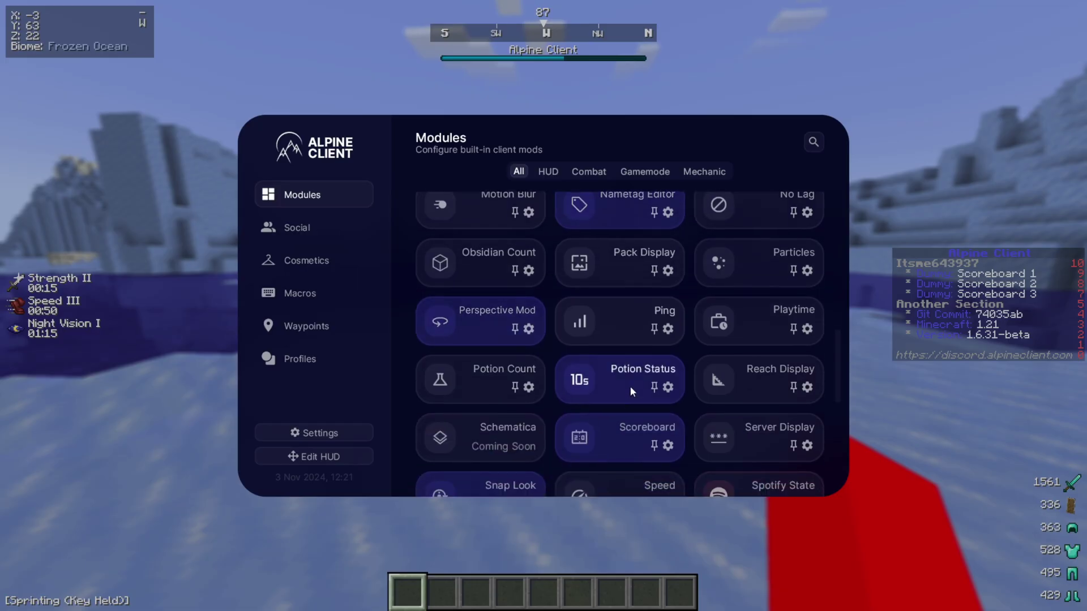
scroll(604, 378, down, 1)
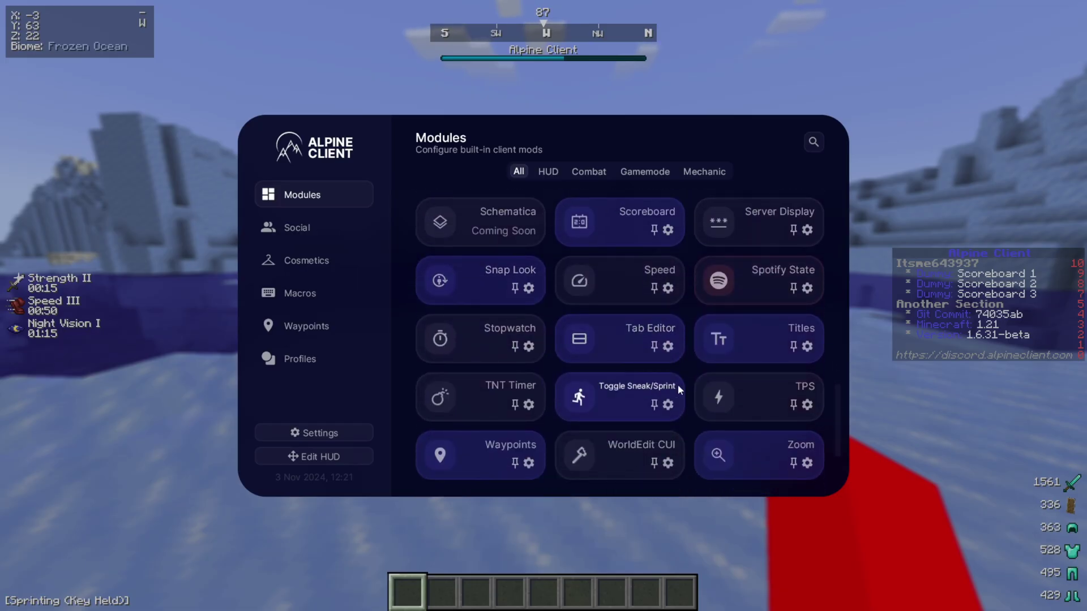
scroll(491, 391, up, 13)
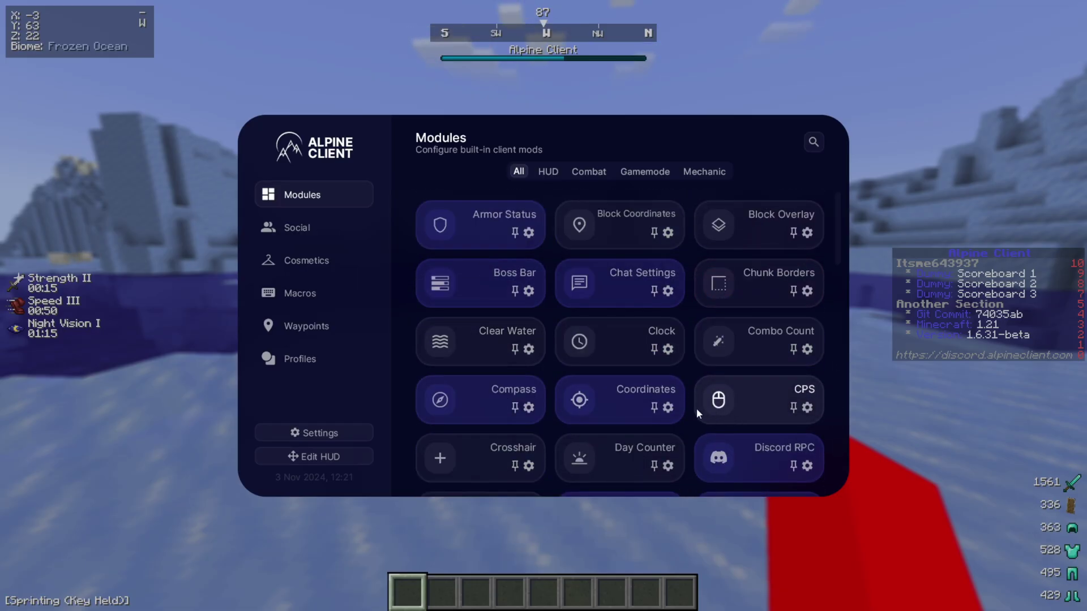
click(484, 345)
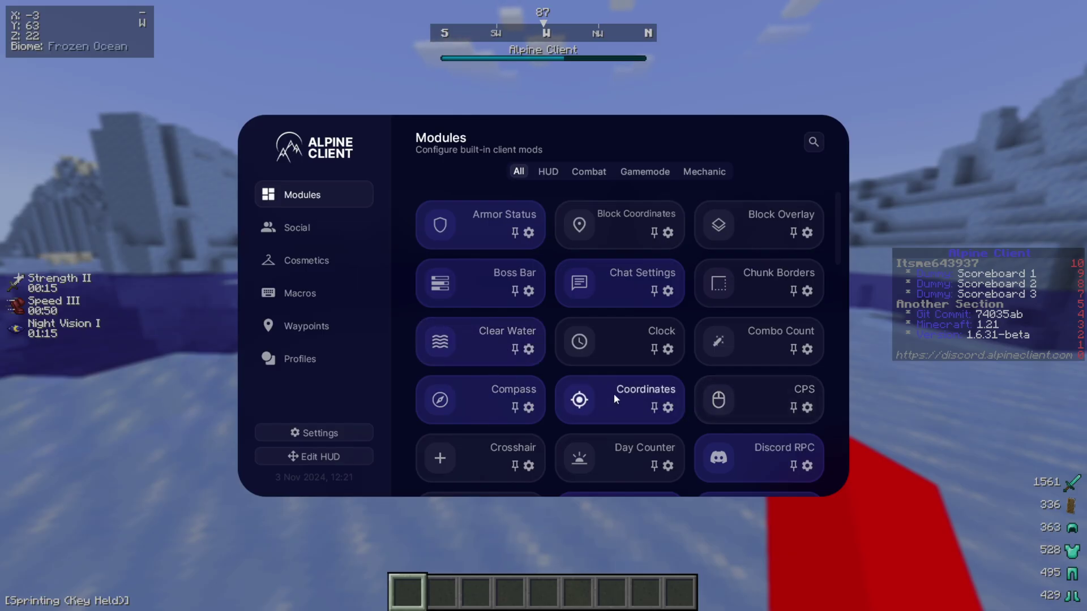
click(705, 354)
Step: Return to the game, sprint into the frozen ocean, and reopen the modules menu
key(Escape)
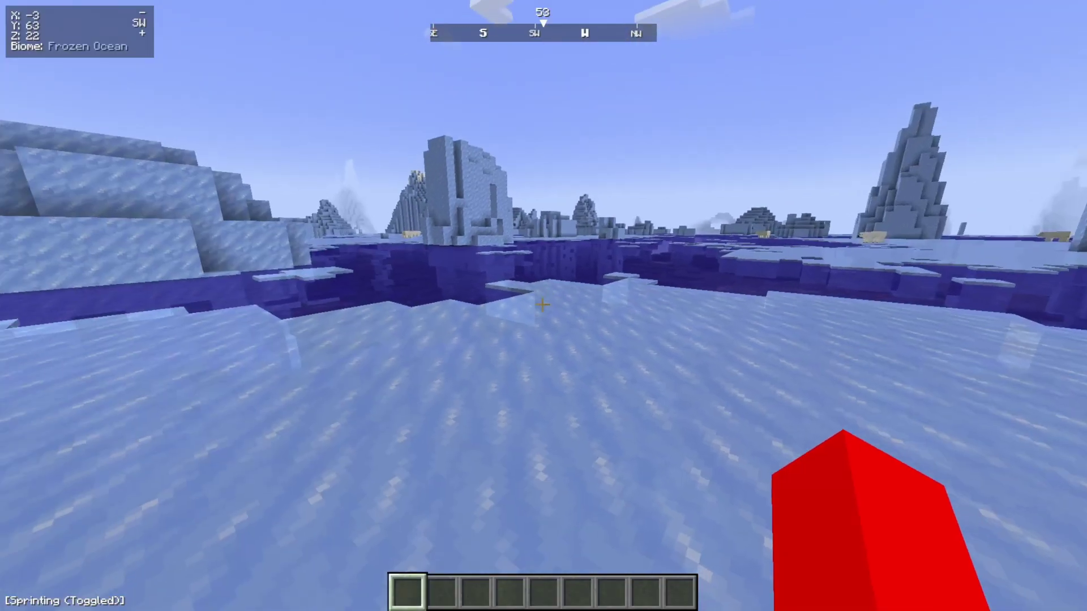
key(w)
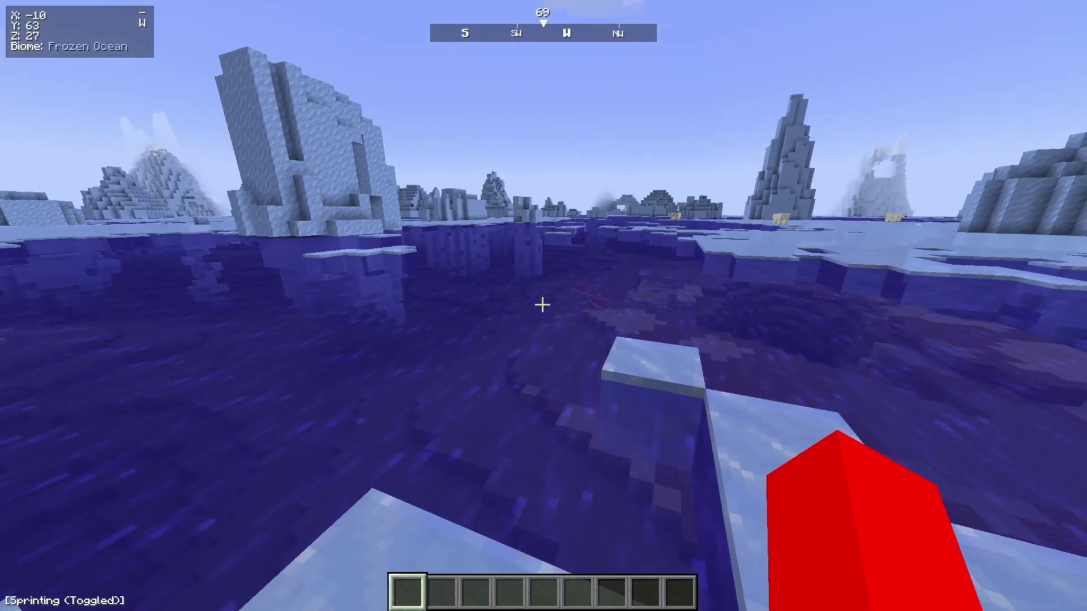
key(Shift_R)
Step: Turn Clear Water off and raise its overlay transparency from 5% to 10%
click(481, 346)
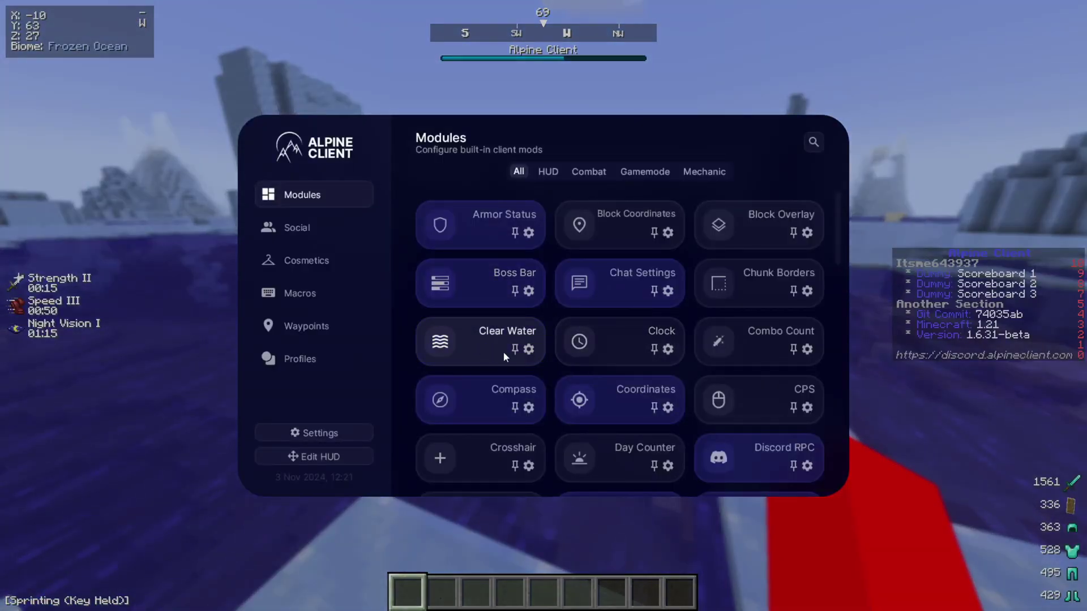
click(529, 349)
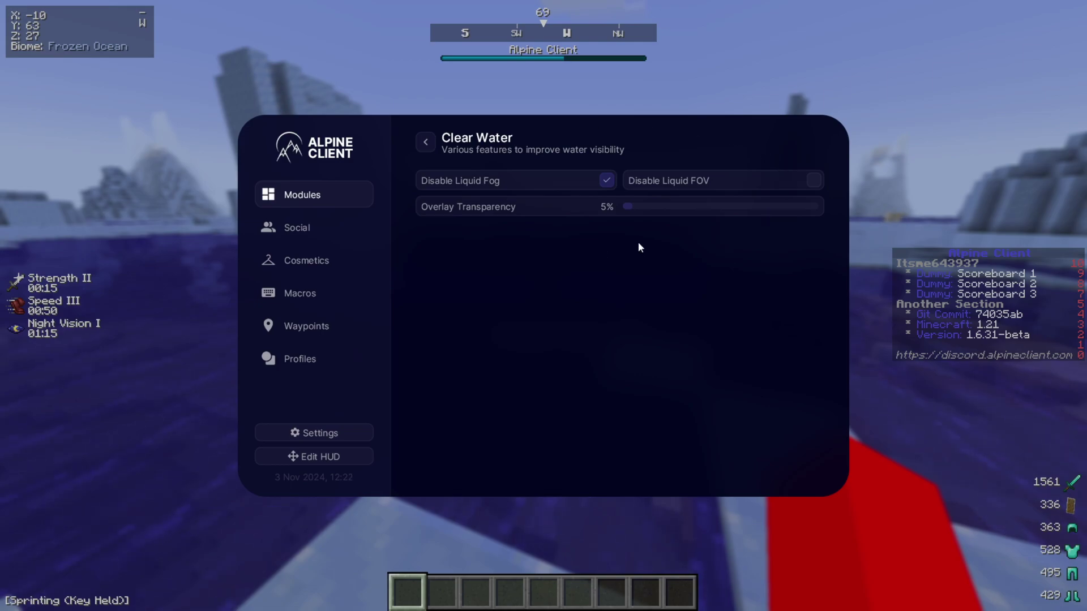
mouse_move(634, 208)
mouse_down()
mouse_move(821, 213)
mouse_move(637, 219)
mouse_up()
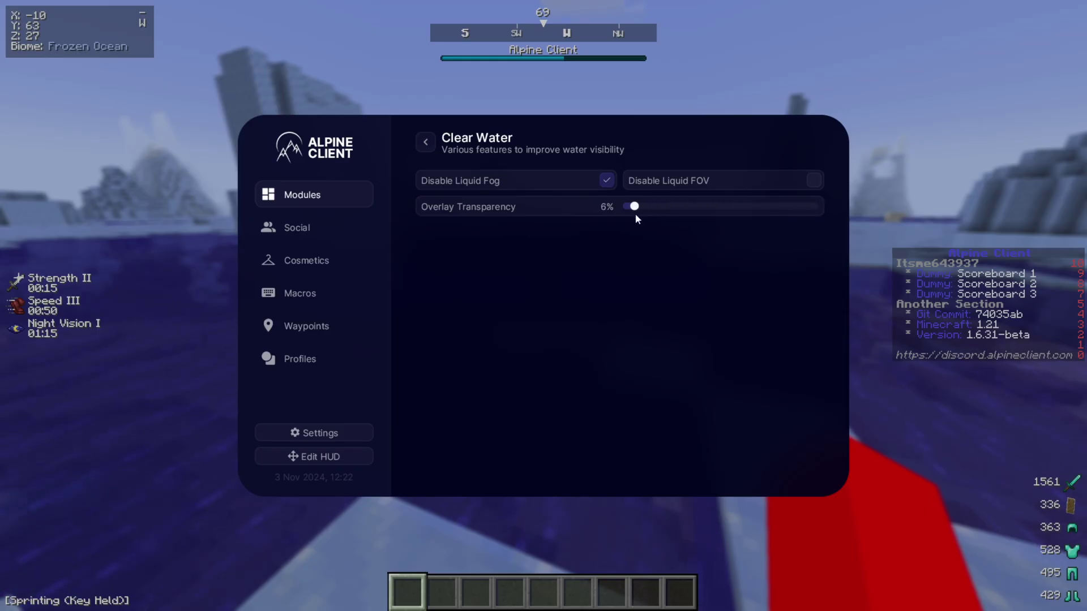
click(429, 147)
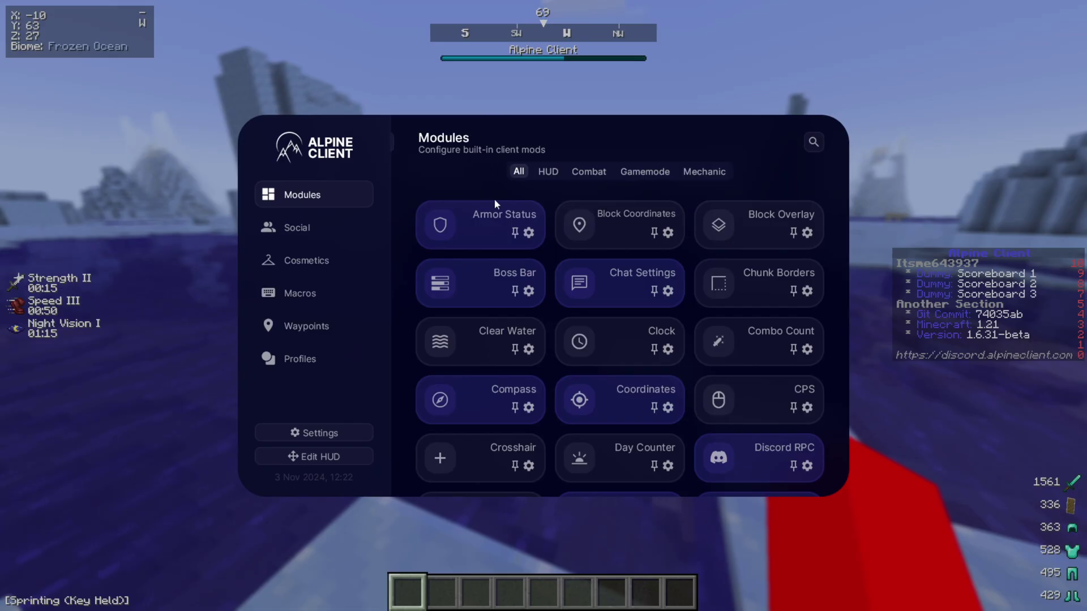
click(631, 334)
click(426, 143)
Step: View the Block Coordinates, Block Overlay and Chunk Borders settings pages, returning to the list each time
click(631, 214)
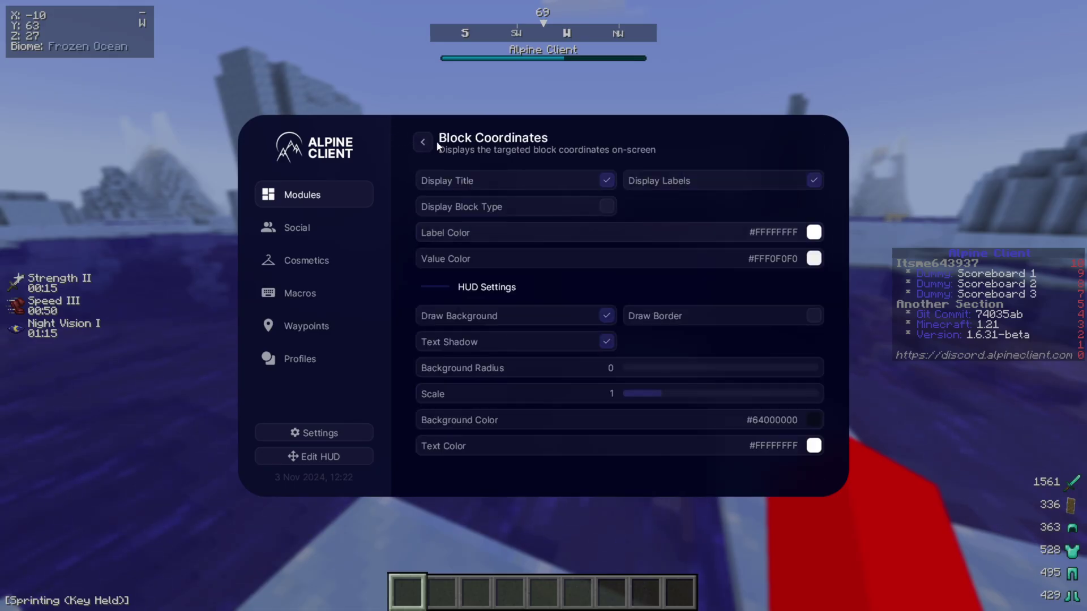
click(426, 144)
click(787, 229)
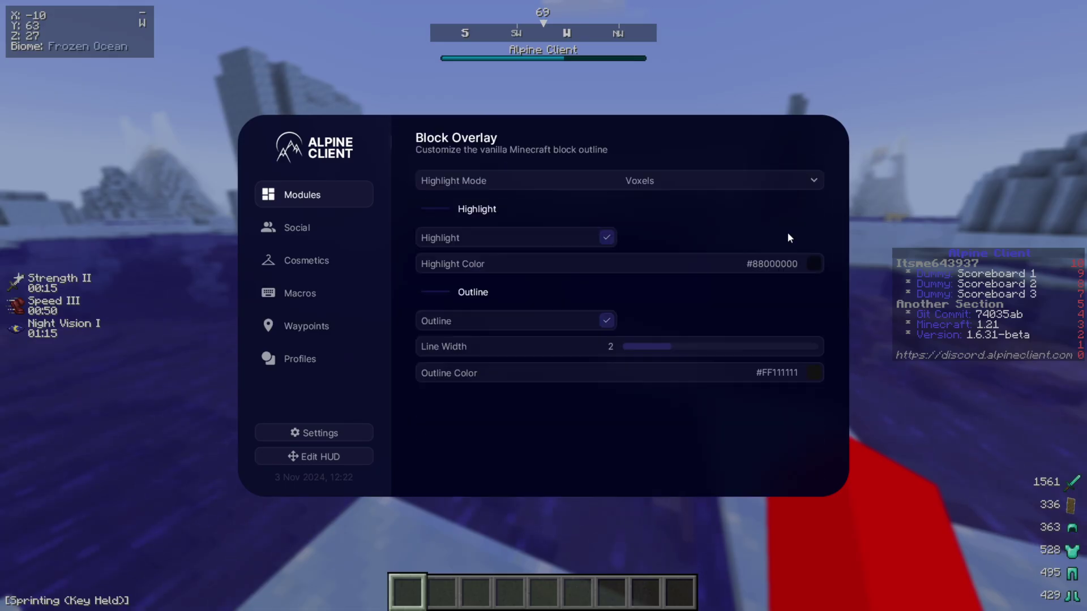
click(425, 145)
click(736, 287)
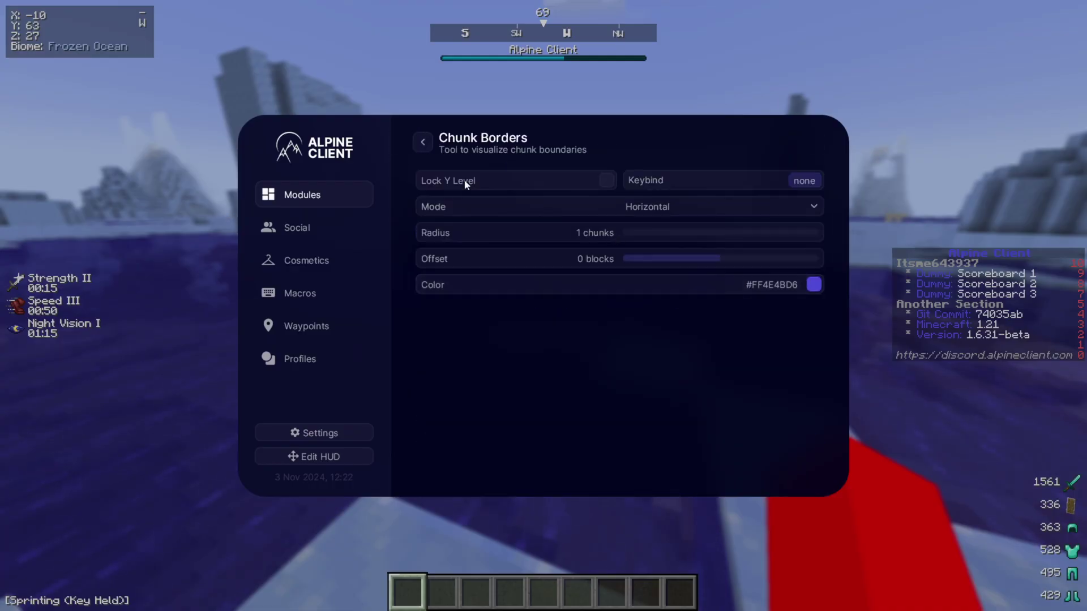
click(430, 141)
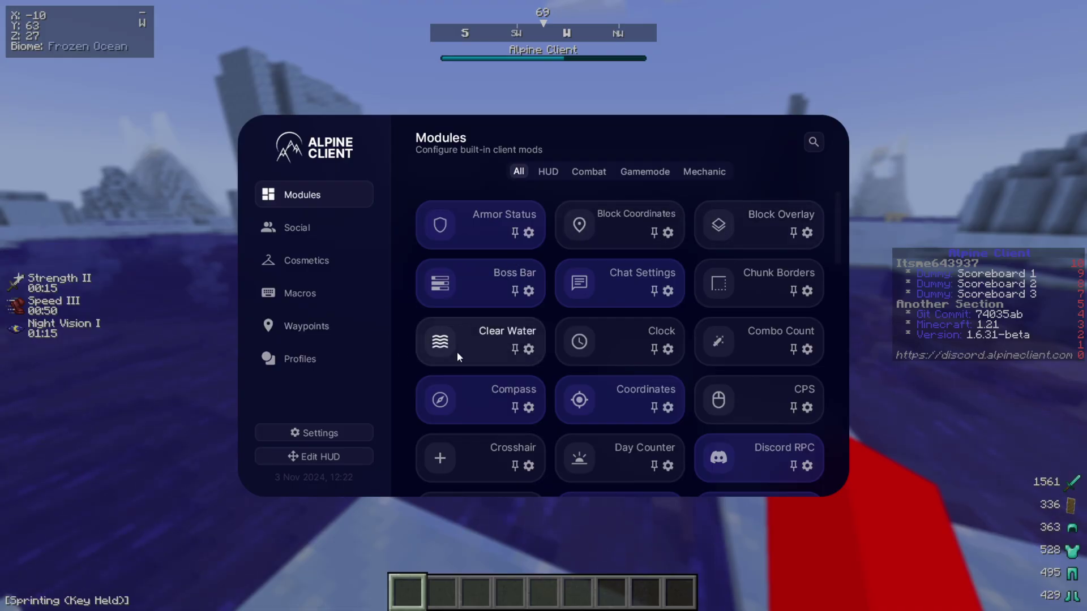
Step: Walk across the sea ice, enable the Clock module, review its time format settings, and return to the Modules menu
key(Escape)
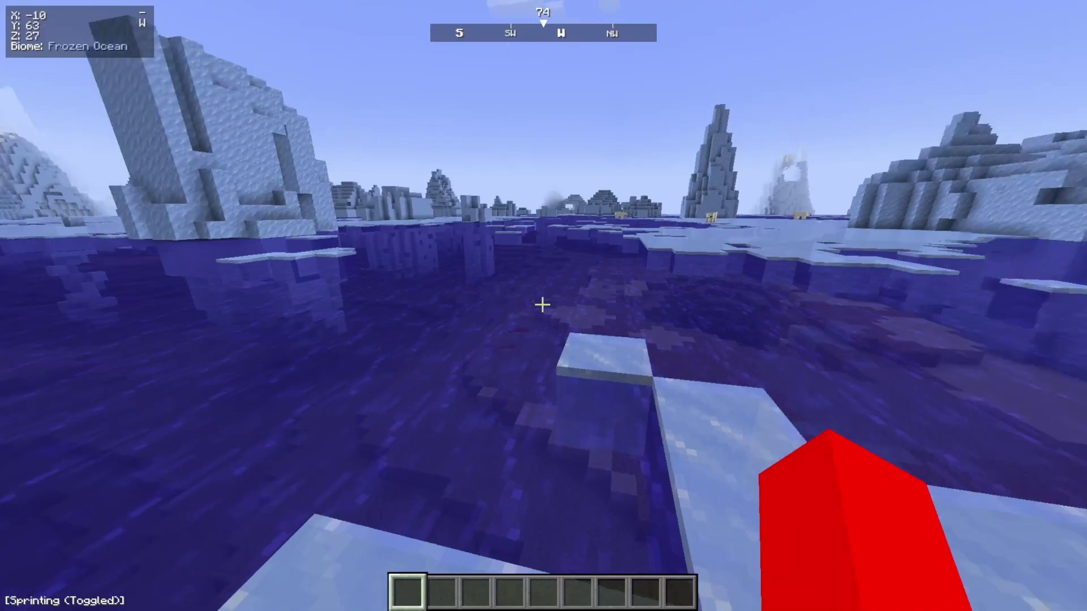
key(w)
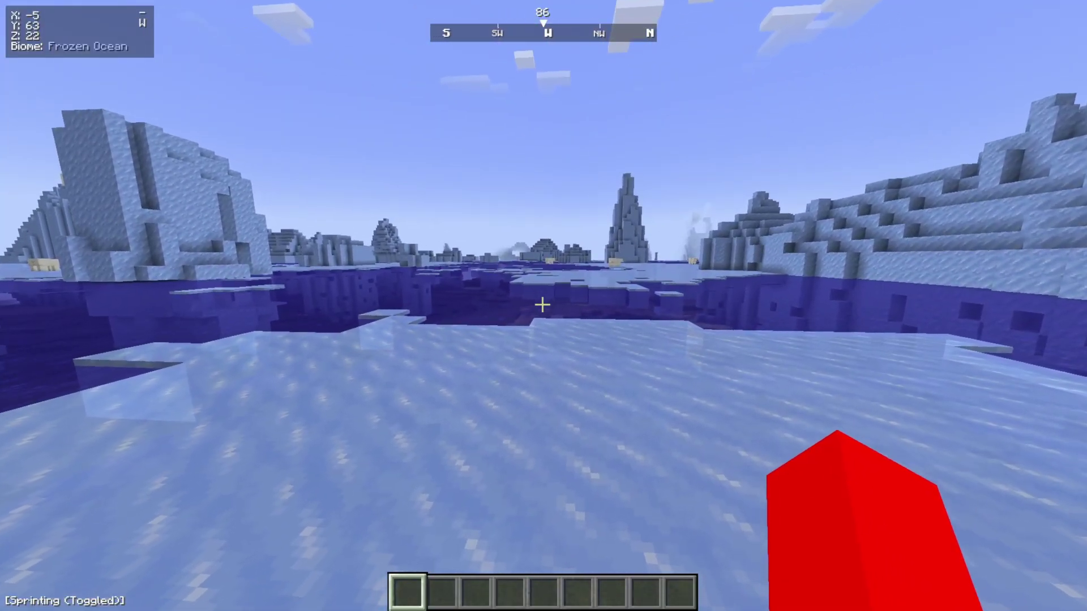
key(Shift_R)
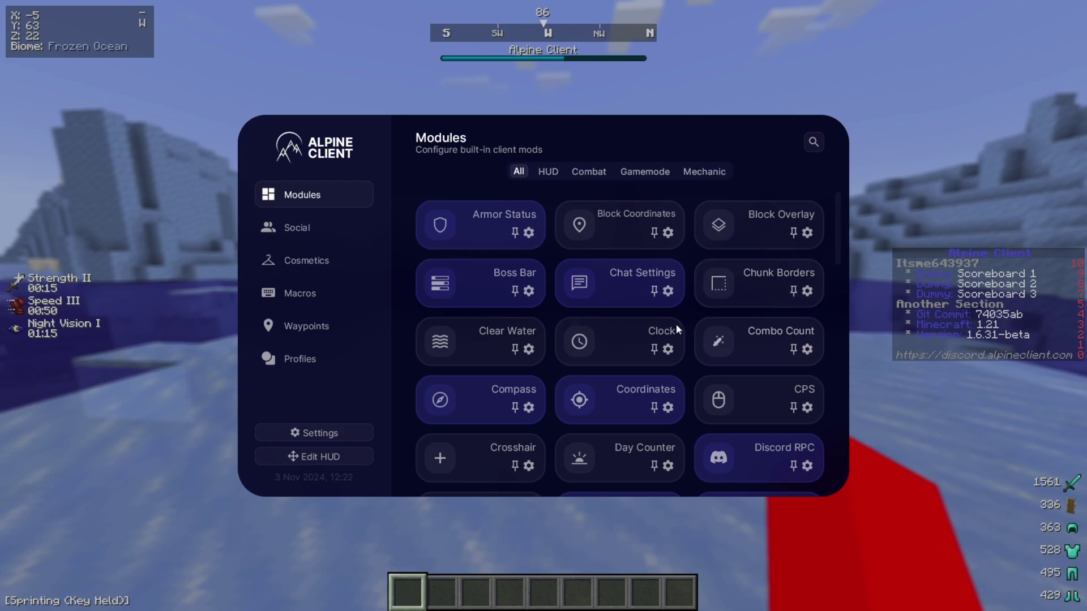
click(619, 345)
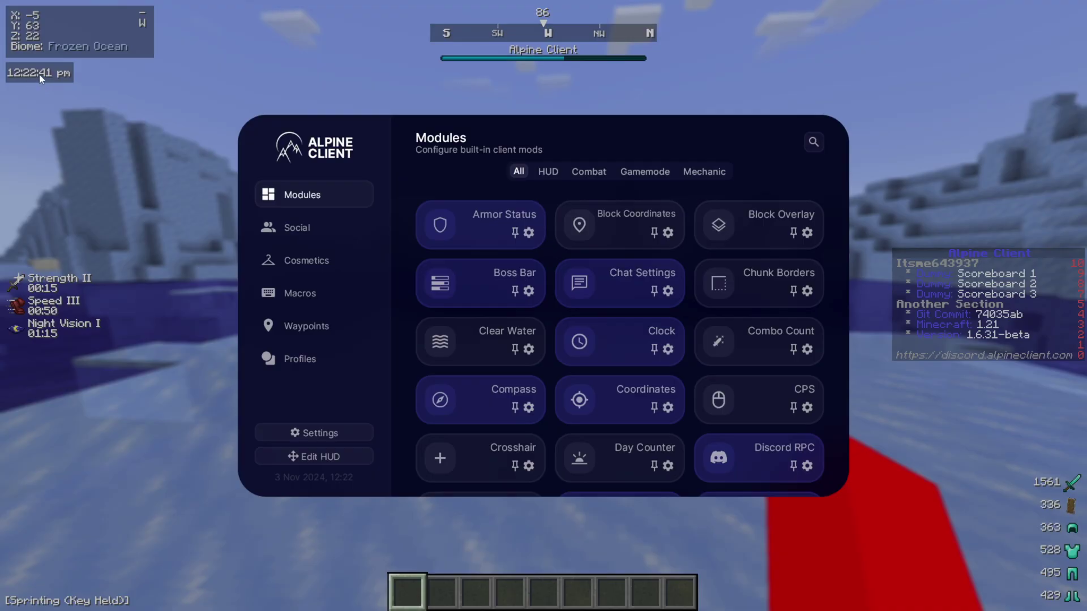
right_click(617, 330)
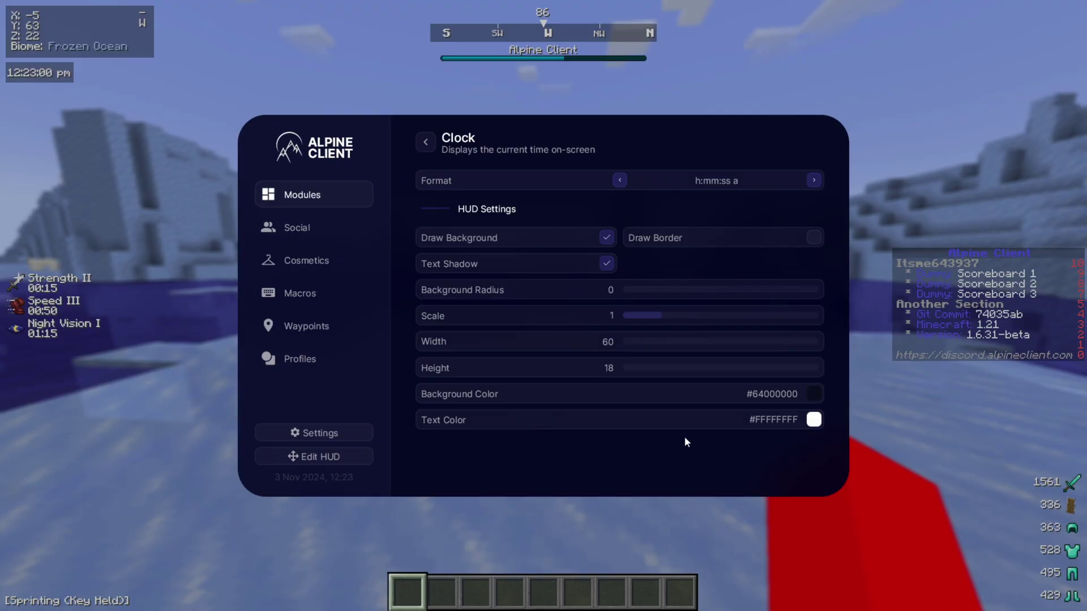
key(Escape)
key(Escape)
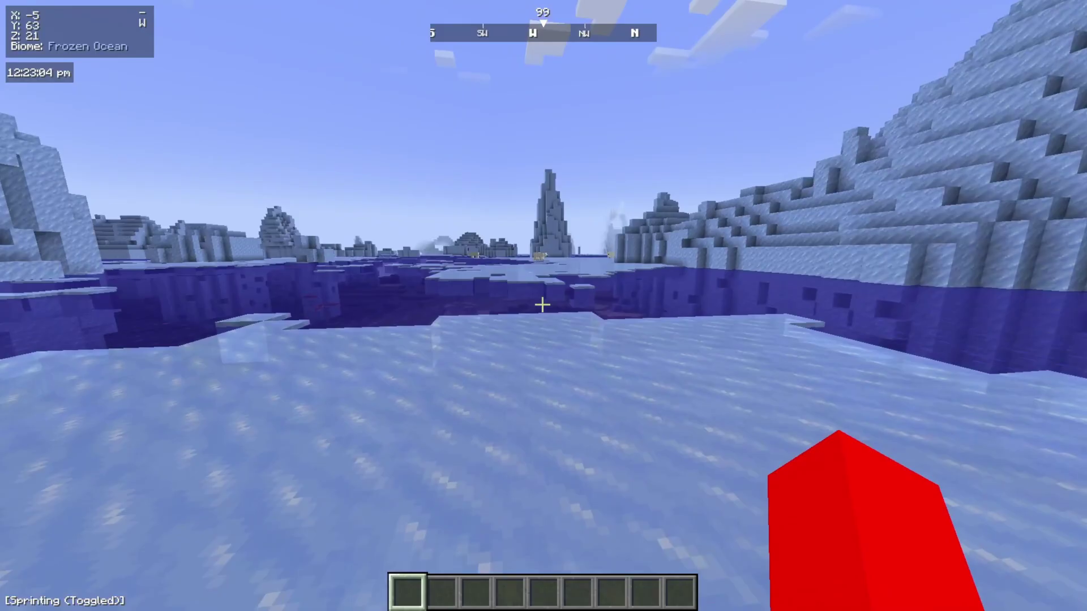
key(Shift_R)
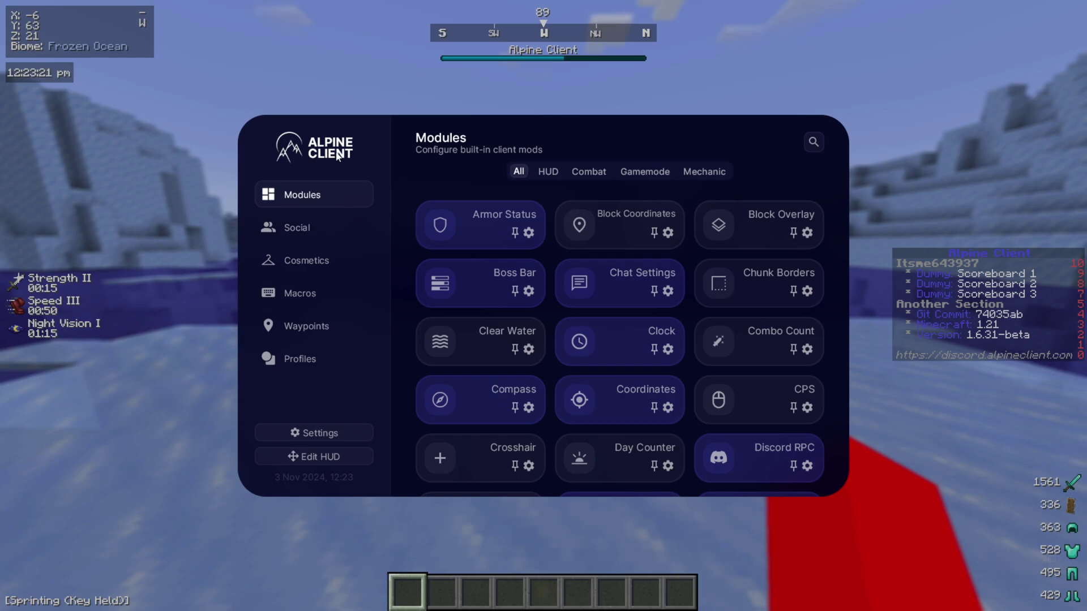
Step: In Edit HUD, nudge the scoreboard up-left and place the clock beside the top coordinates
click(297, 457)
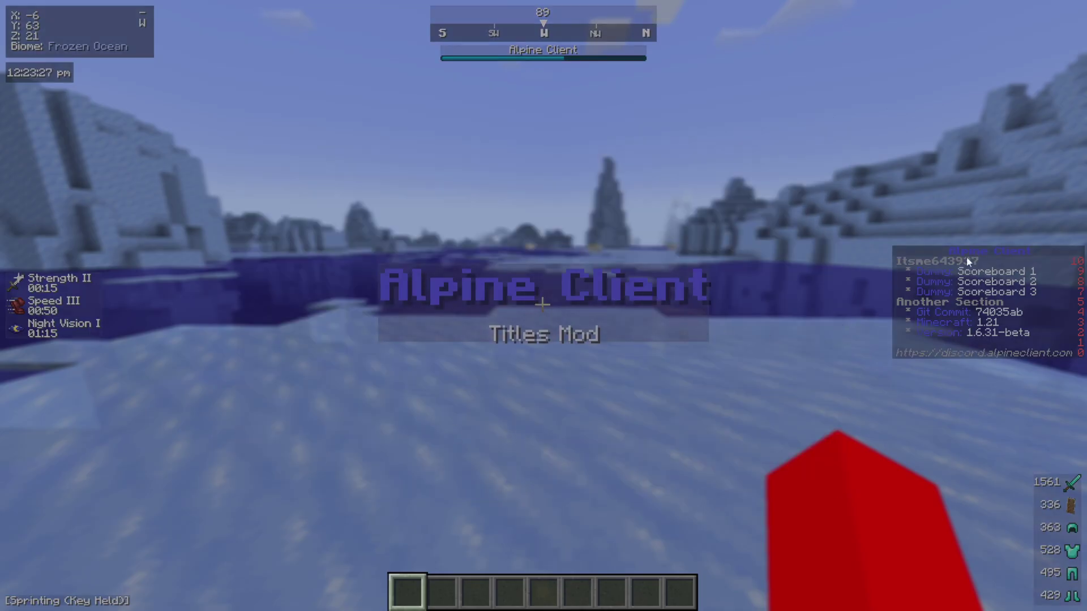
mouse_move(625, 307)
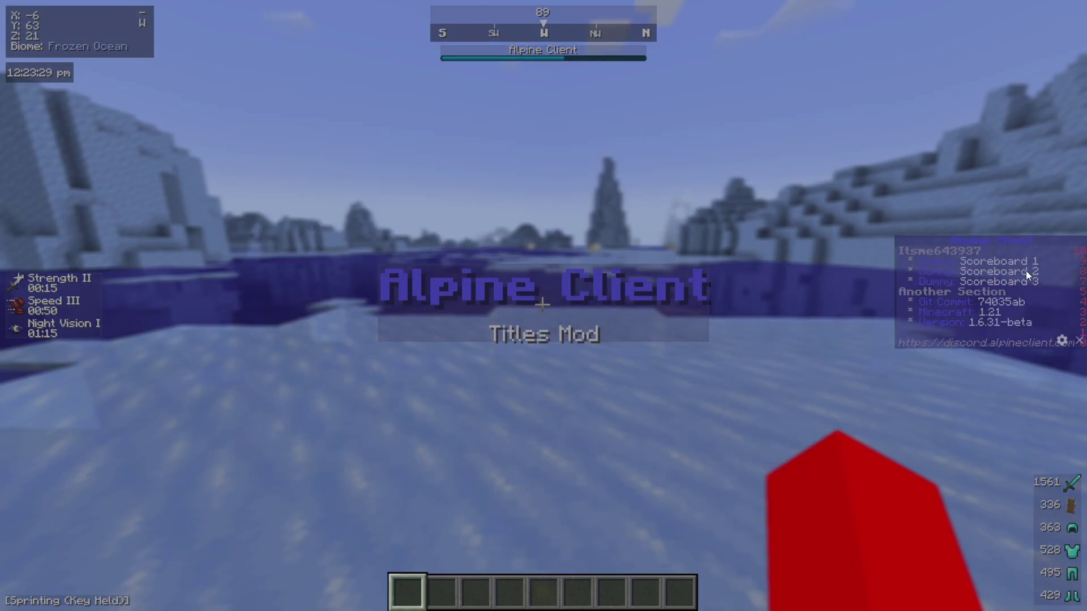
mouse_move(1025, 269)
mouse_down()
mouse_move(863, 137)
mouse_move(958, 143)
mouse_move(1014, 276)
mouse_move(897, 223)
mouse_move(1029, 289)
mouse_move(1020, 286)
mouse_up()
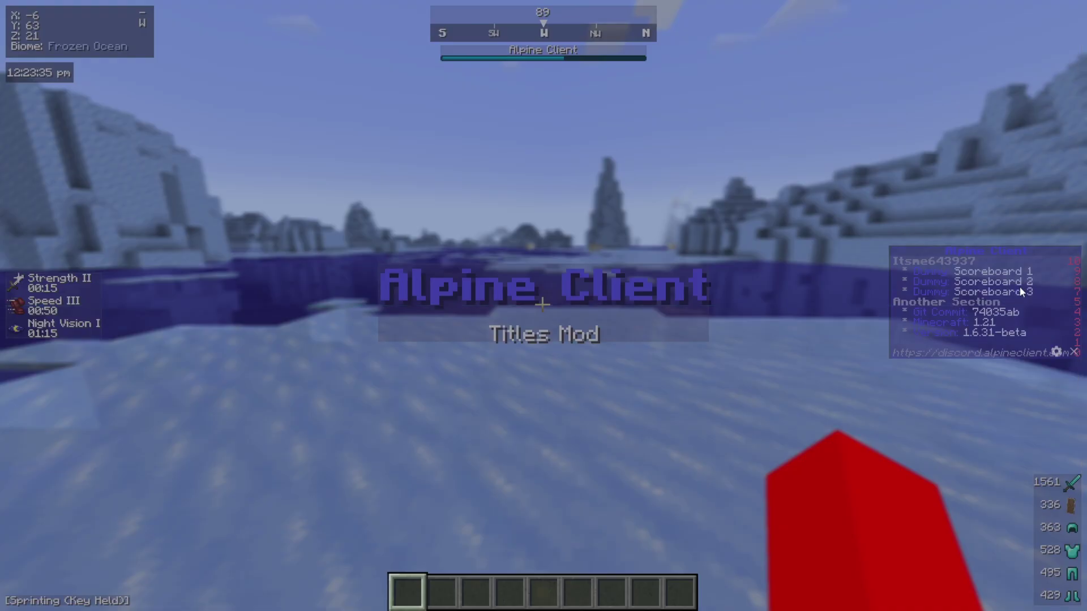
drag(41, 75, 198, 16)
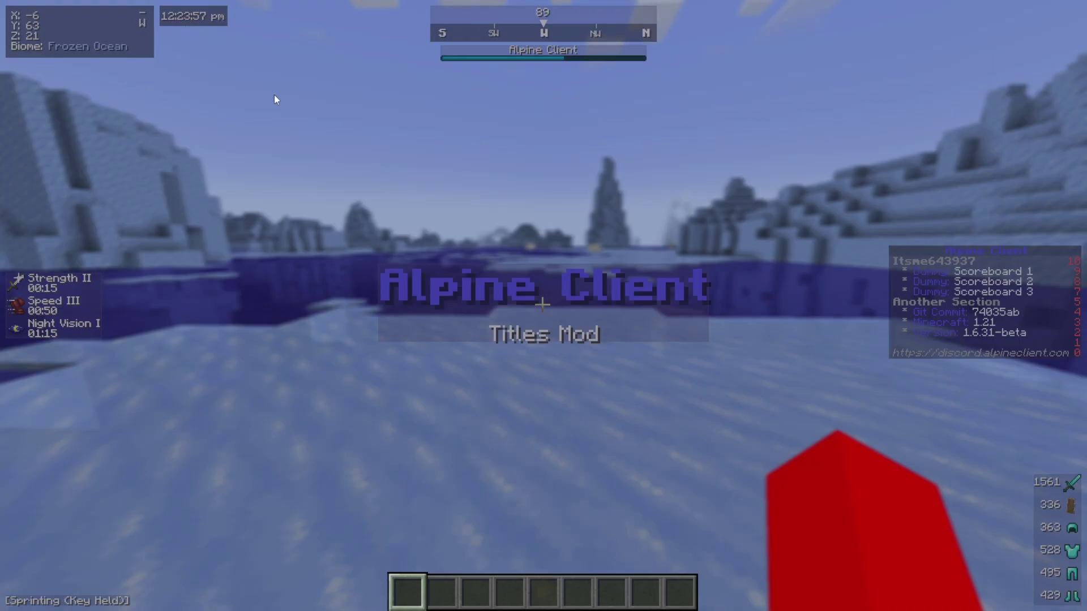
Step: Leave HUD editing and bring the Modules menu back up
key(Shift_R)
key(Escape)
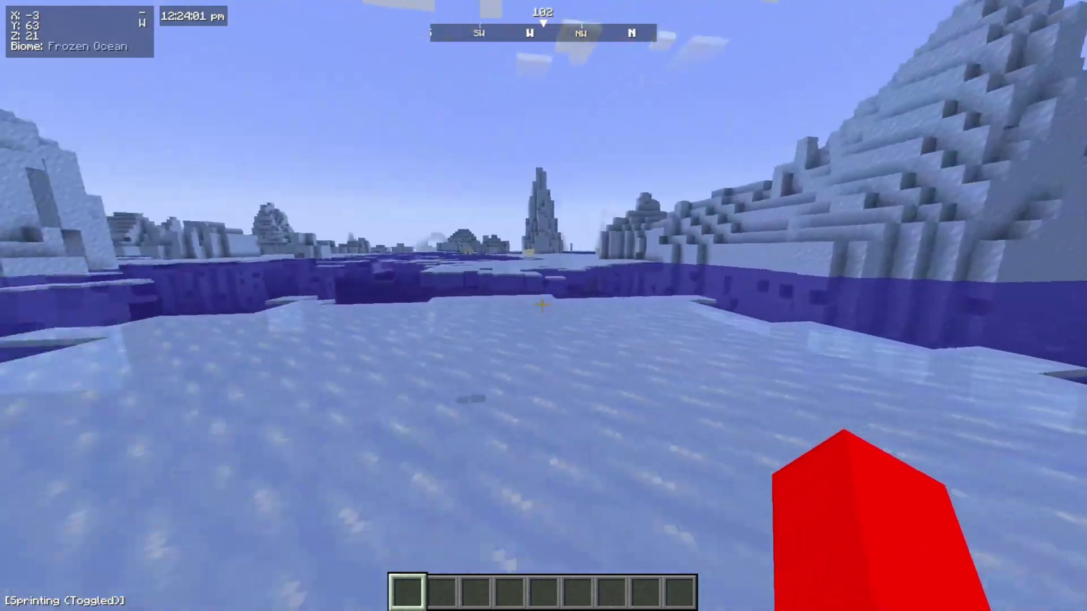
key(Shift_R)
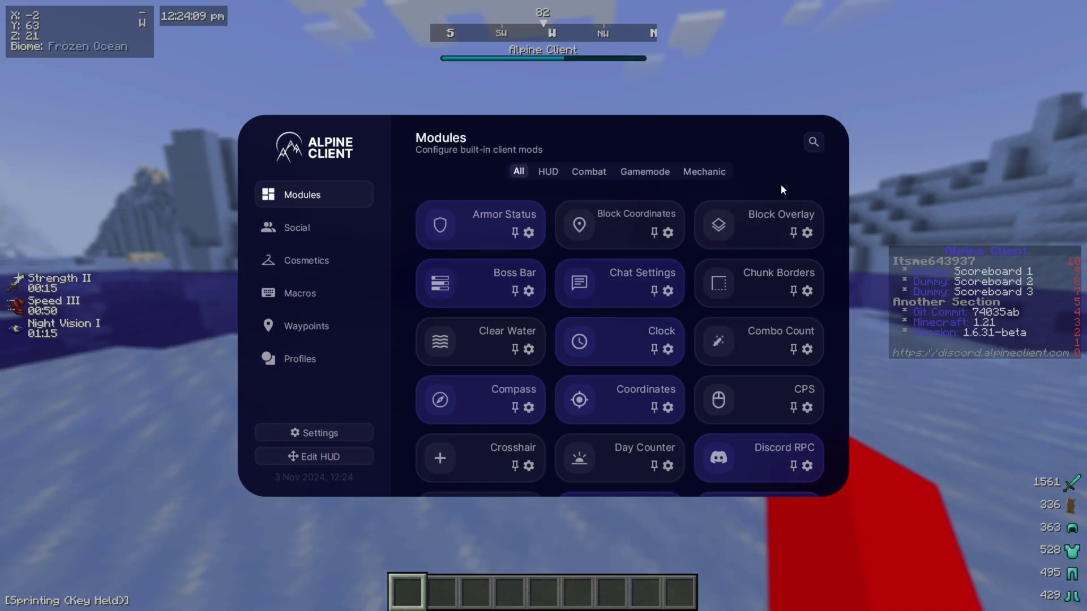
Step: Browse the HUD, Combat, Gamemode and Mechanic module categories, then return to All
click(558, 170)
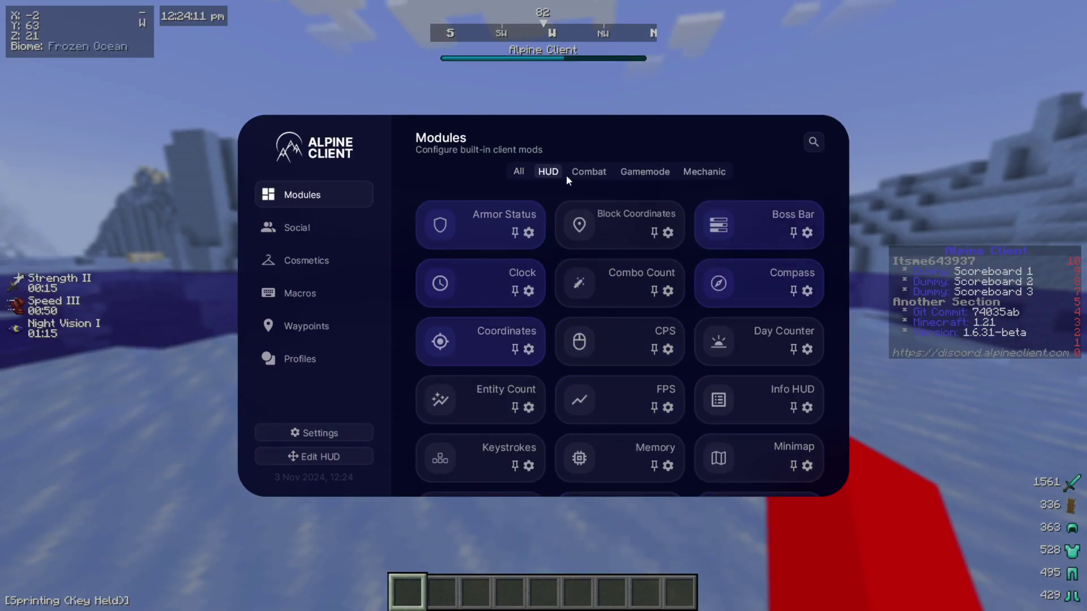
click(589, 172)
click(644, 171)
click(704, 172)
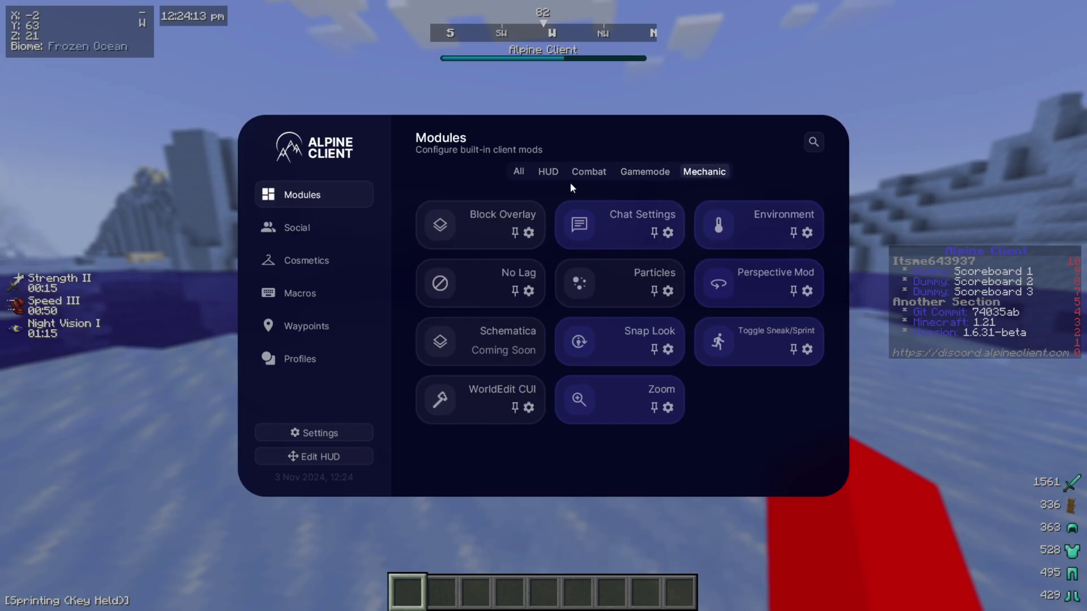
click(545, 173)
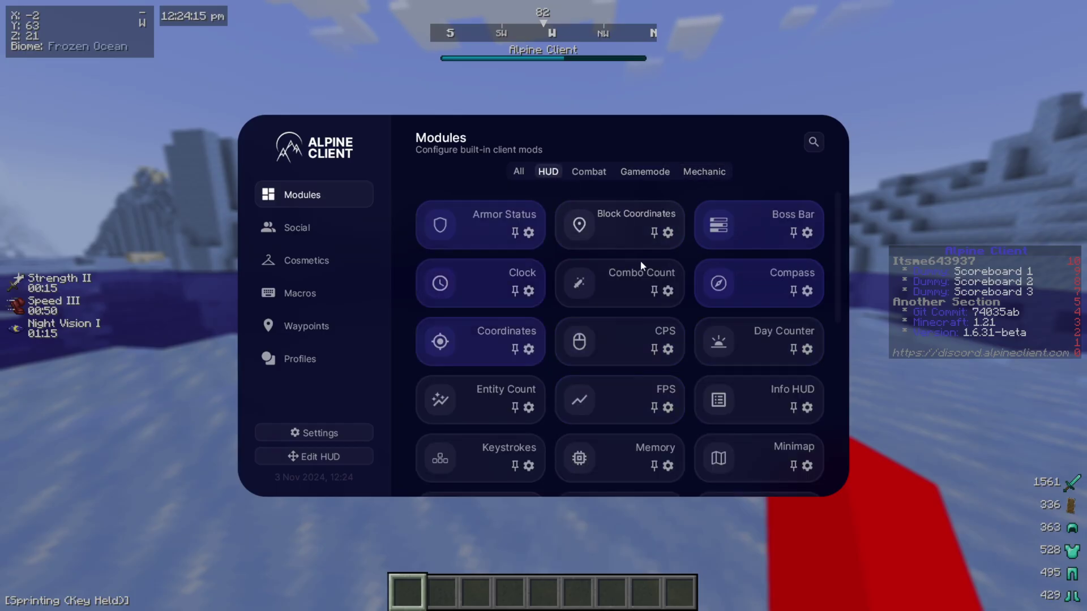
scroll(637, 263, down, 5)
scroll(631, 266, up, 5)
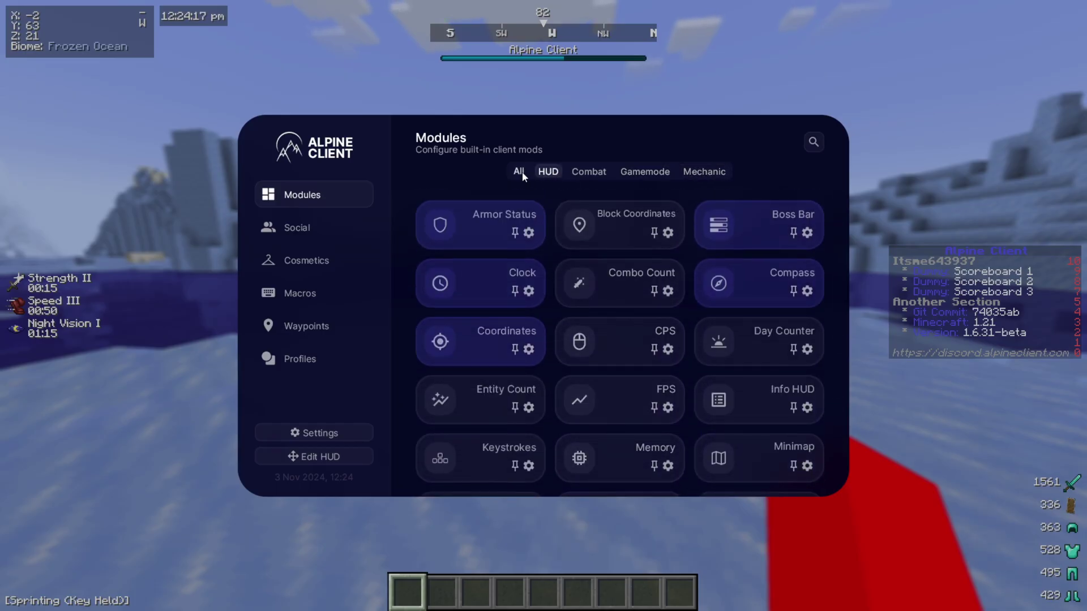
click(522, 172)
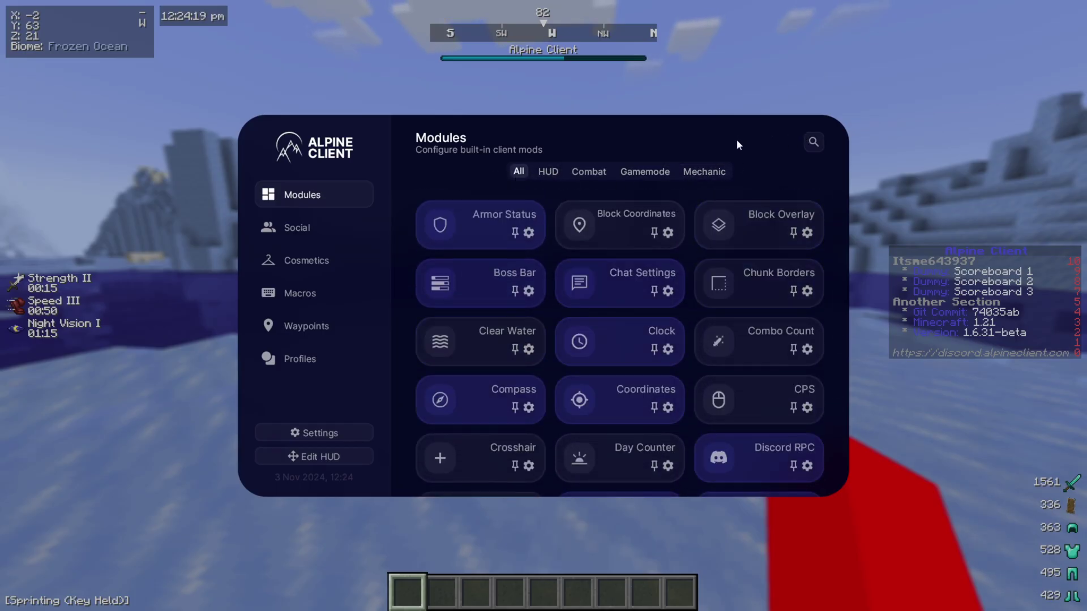
Step: Close the menu, switch to front-facing third person, and walk the player toward the mountains
key(Escape)
key(F5)
key(F5)
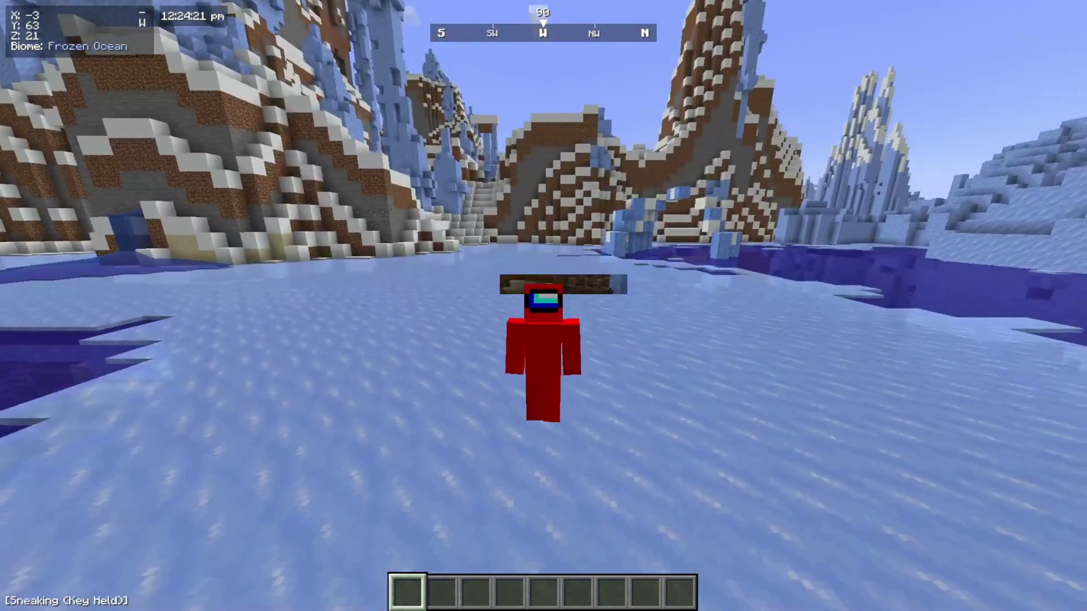
key(s)
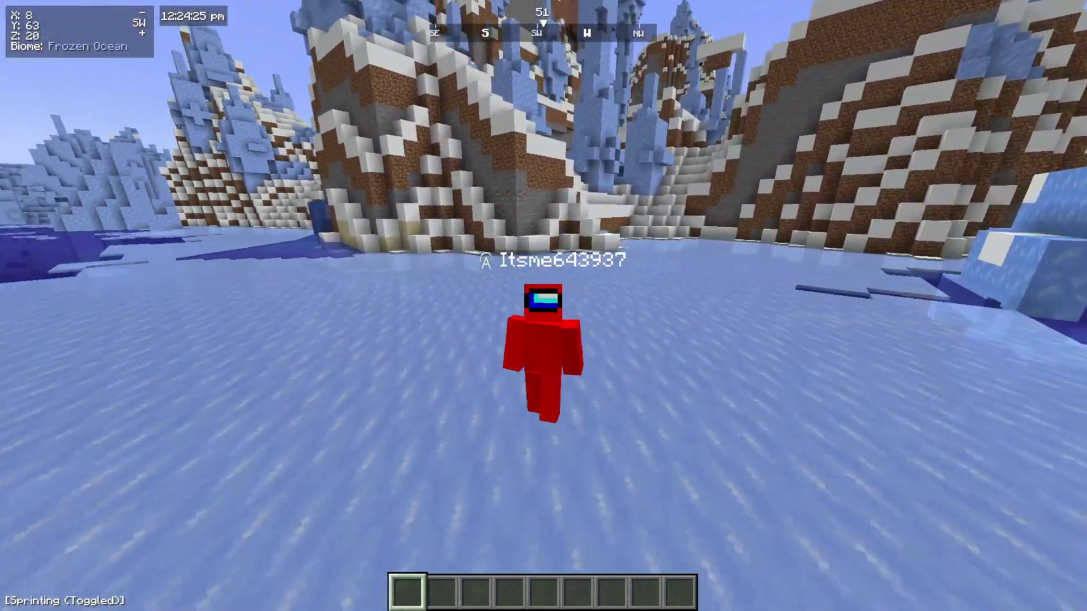
key(shift)
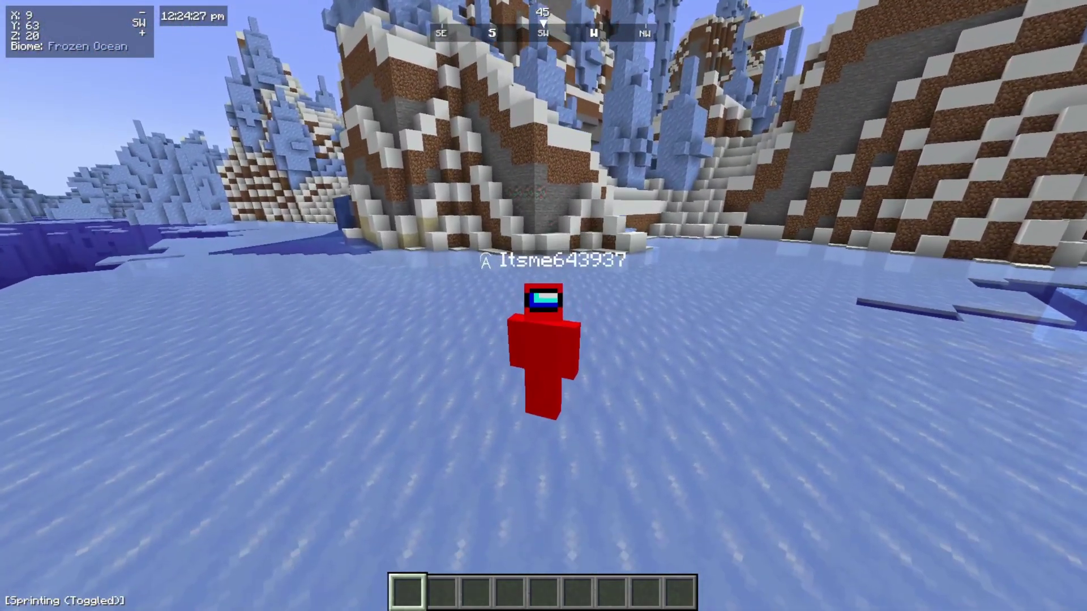